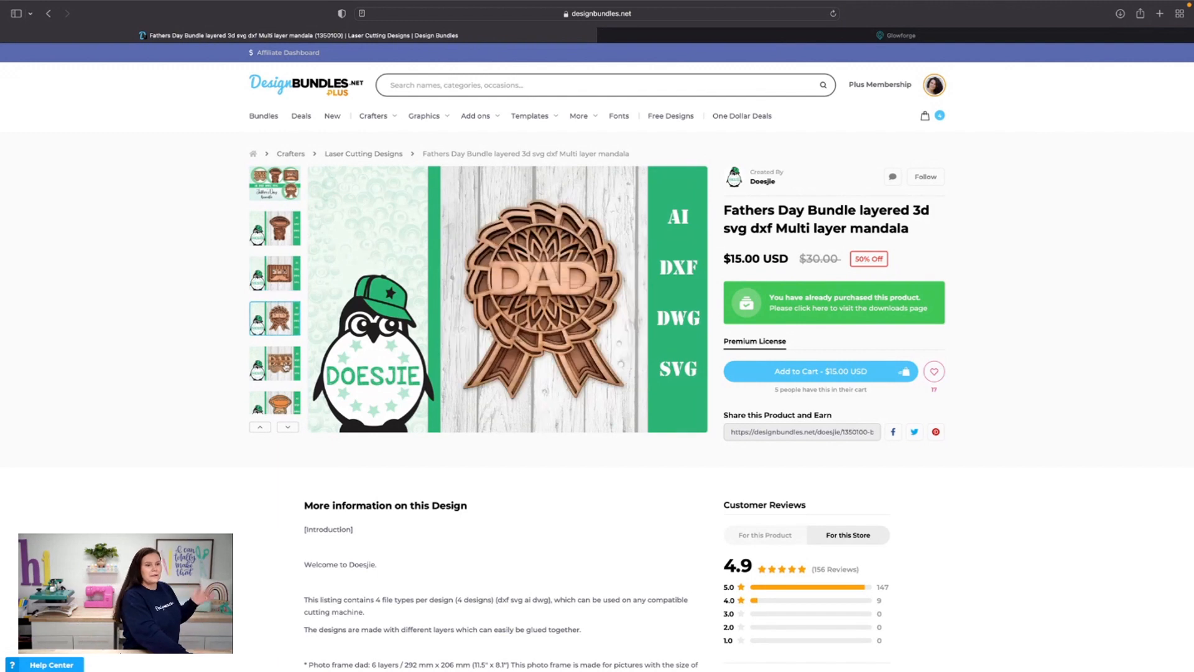
View the preview images of the Best Dad Ever design and the football gnome in the Fathers Day bundle
{"action": "left_click", "coordinate": [287, 363]}
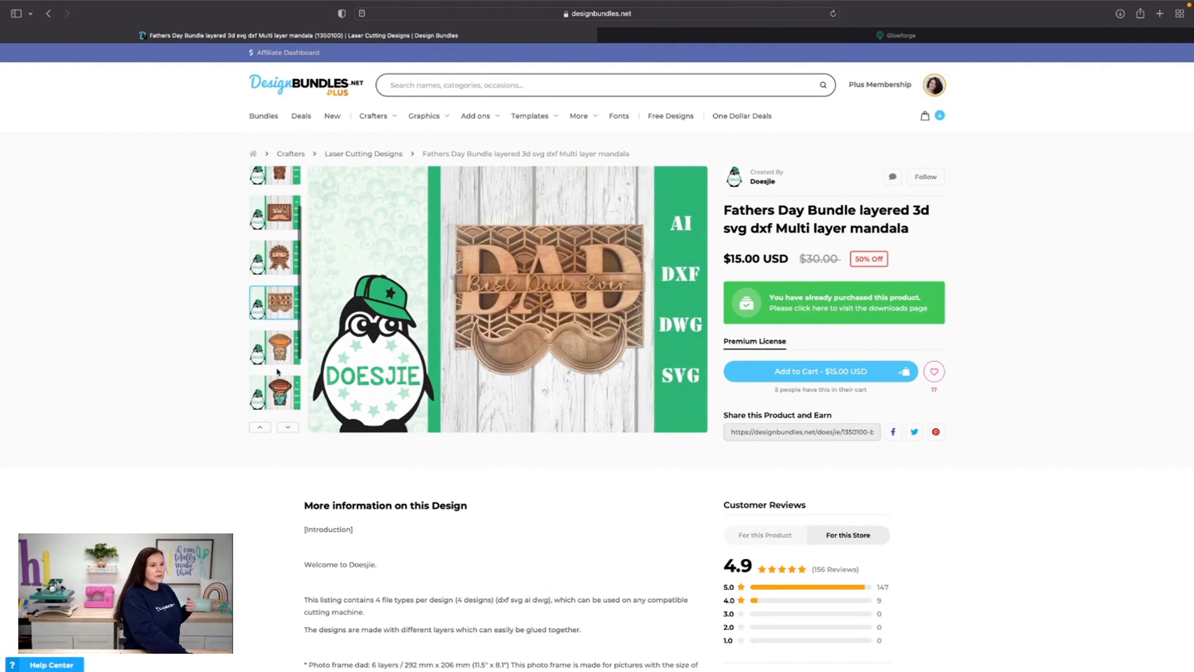
{"action": "left_click", "coordinate": [284, 359]}
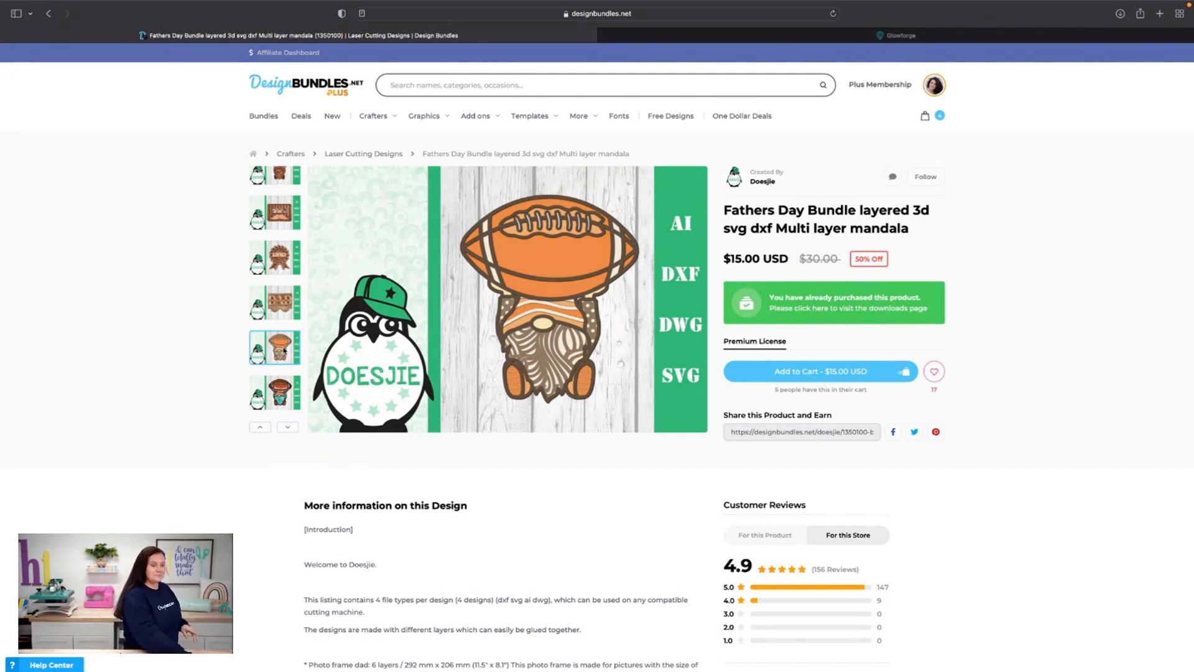
{"action": "scroll", "coordinate": [284, 372], "scroll_direction": "up", "scroll_amount": 2}
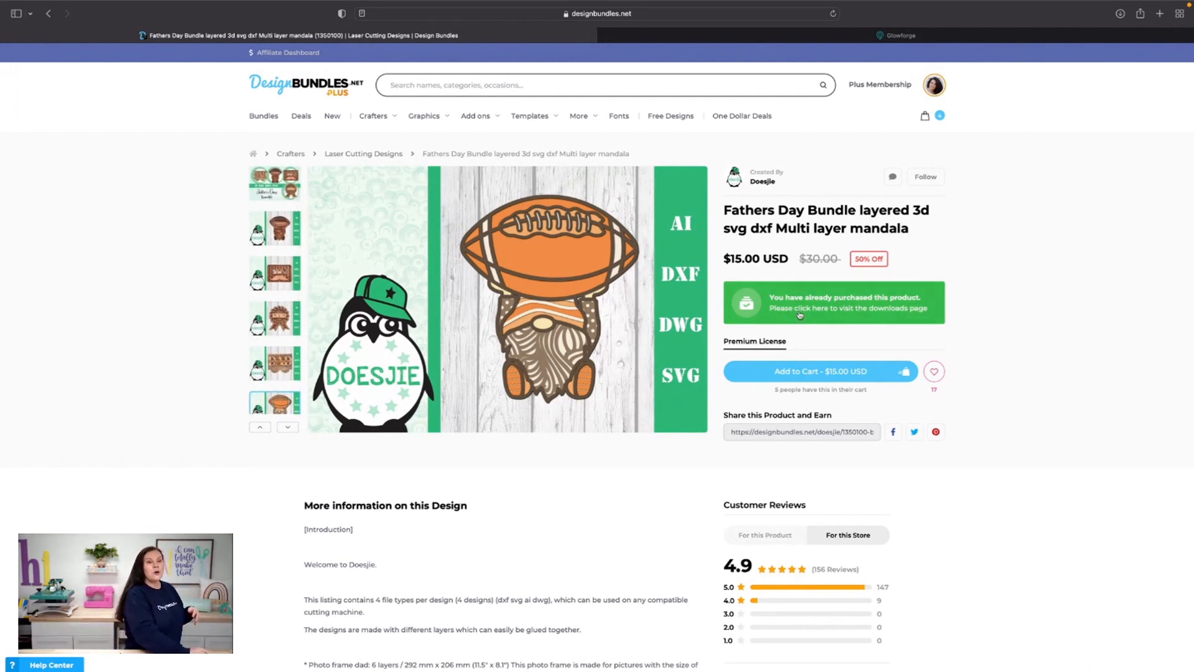
Open the downloaded Fathers Day bundle folder in Finder, check its design folders and open "mandala layers photoframe dad"
{"action": "left_click", "coordinate": [1123, 14]}
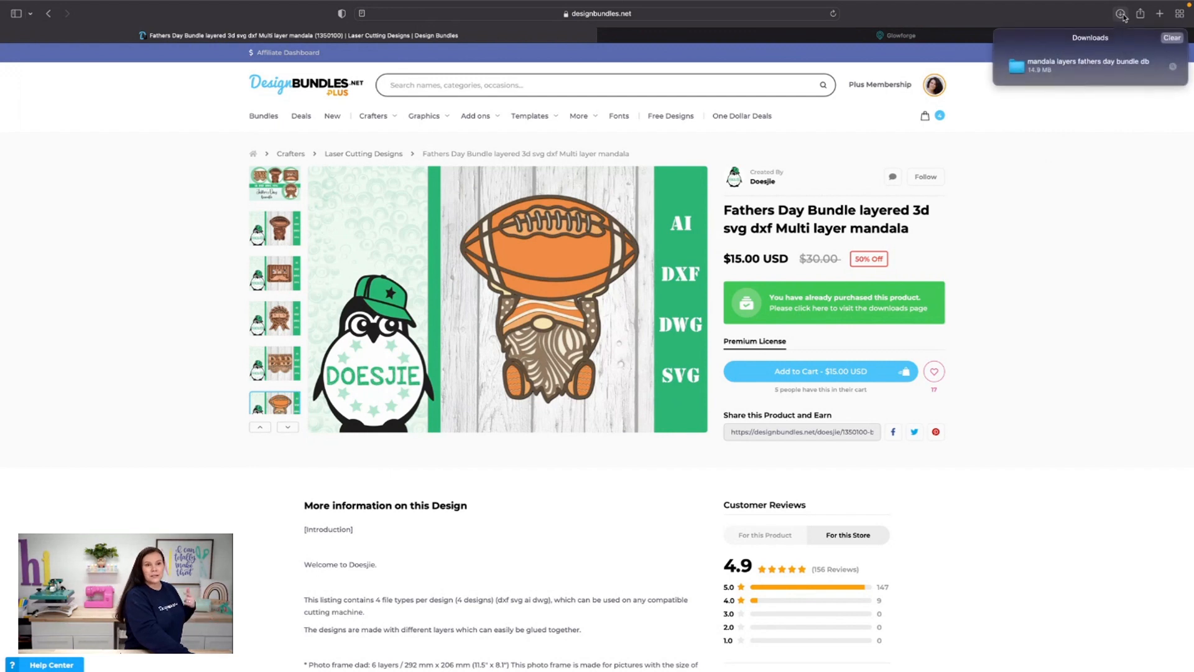
{"action": "double_click", "coordinate": [1020, 70]}
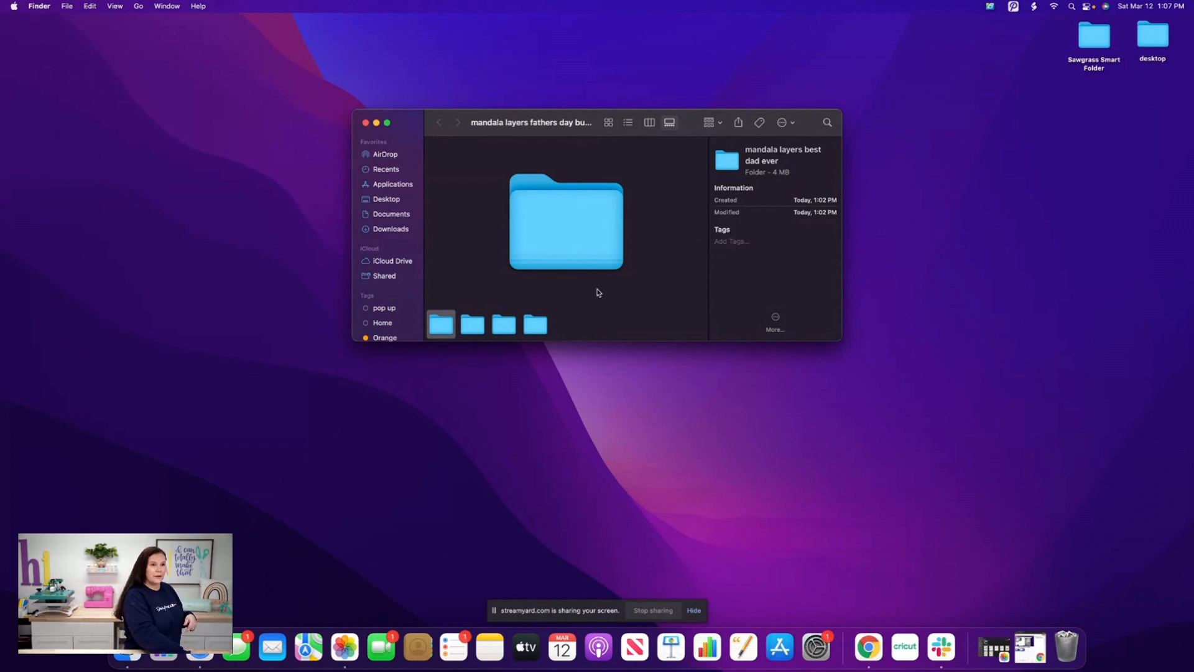
{"action": "left_click", "coordinate": [474, 331]}
{"action": "left_click", "coordinate": [498, 332]}
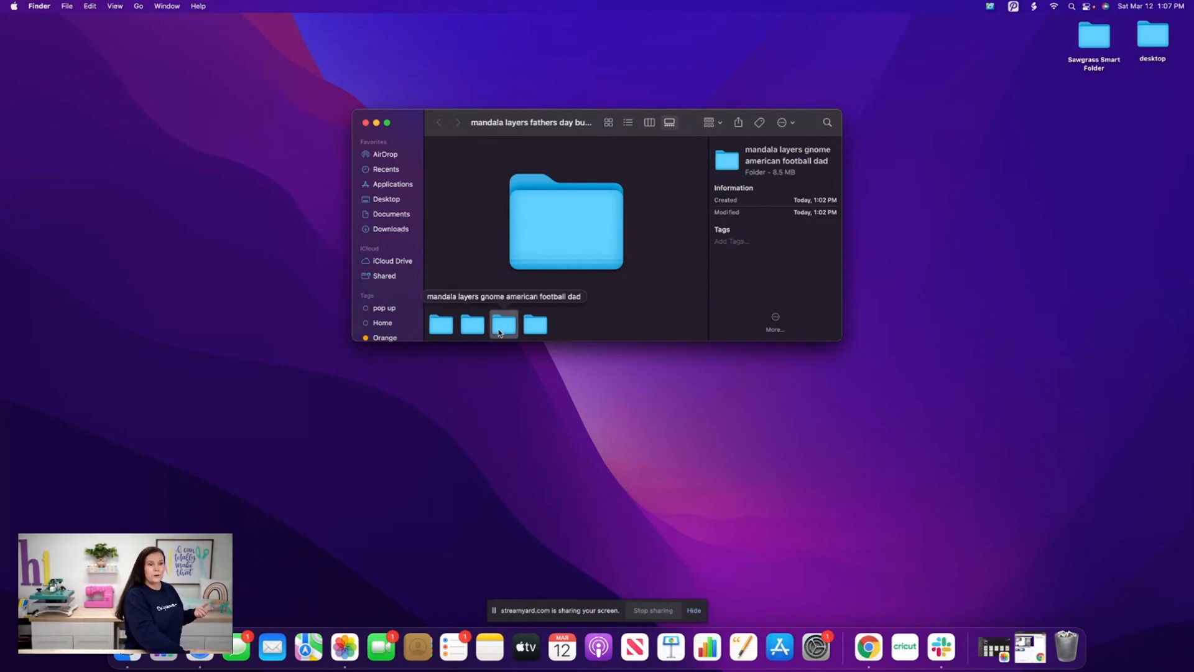
{"action": "left_click", "coordinate": [536, 326]}
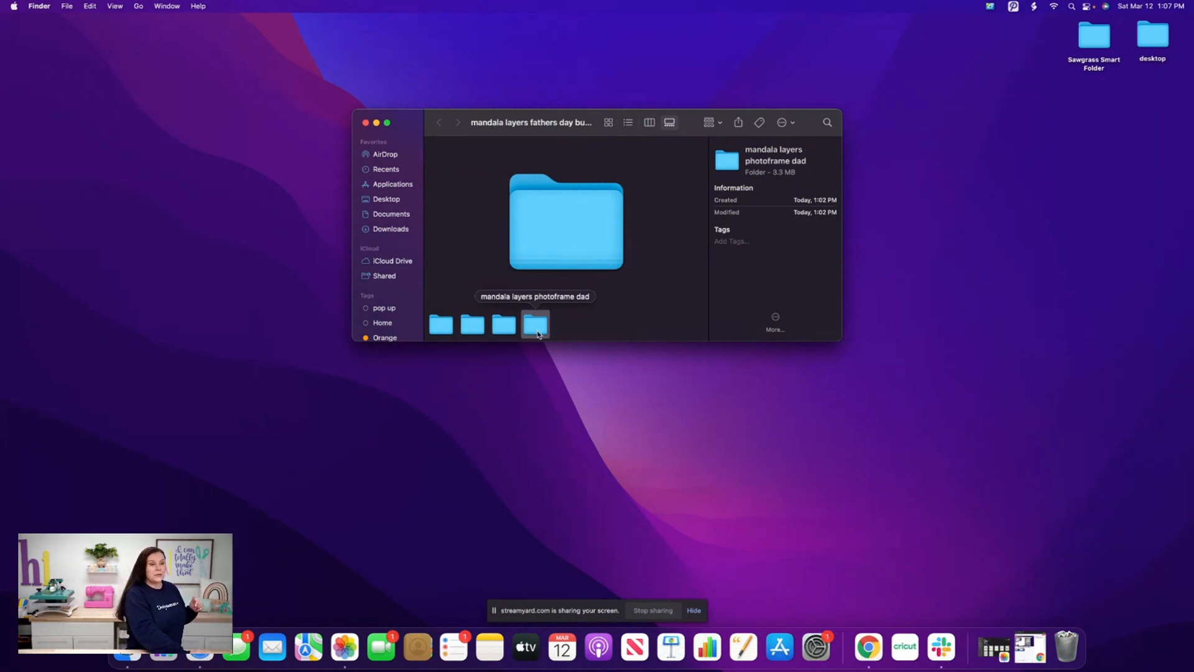
{"action": "double_click", "coordinate": [538, 334]}
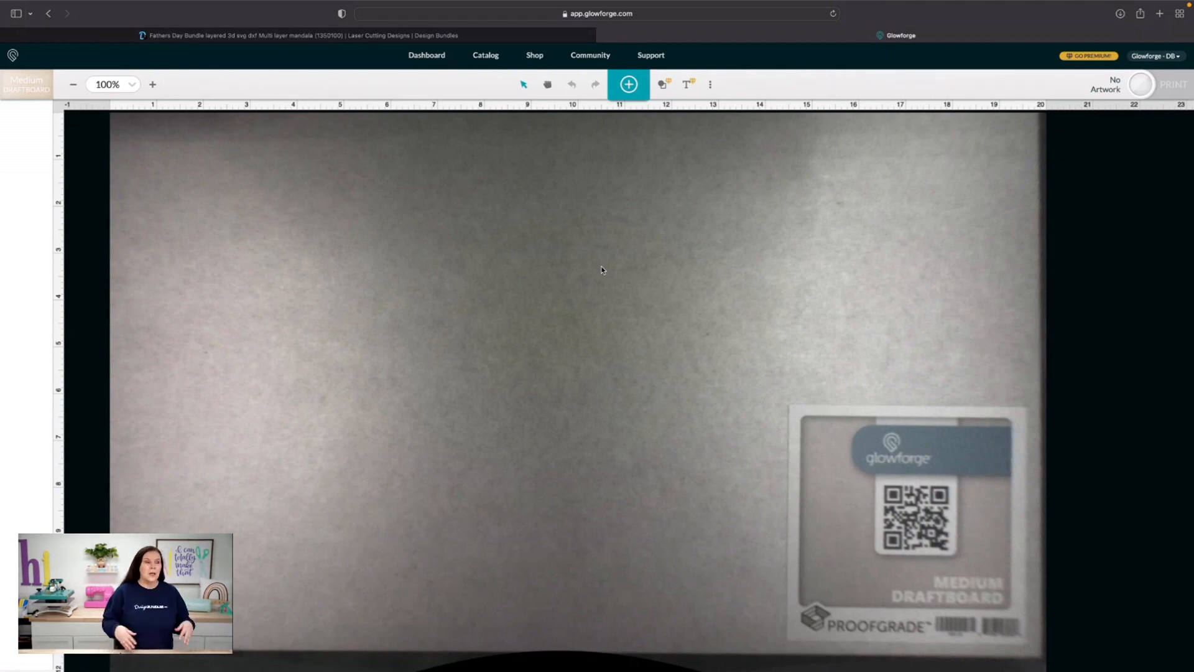
In Glowforge, look through the list of materials around the detected Medium Draftboard and close it without changing the material
{"action": "left_click", "coordinate": [17, 92]}
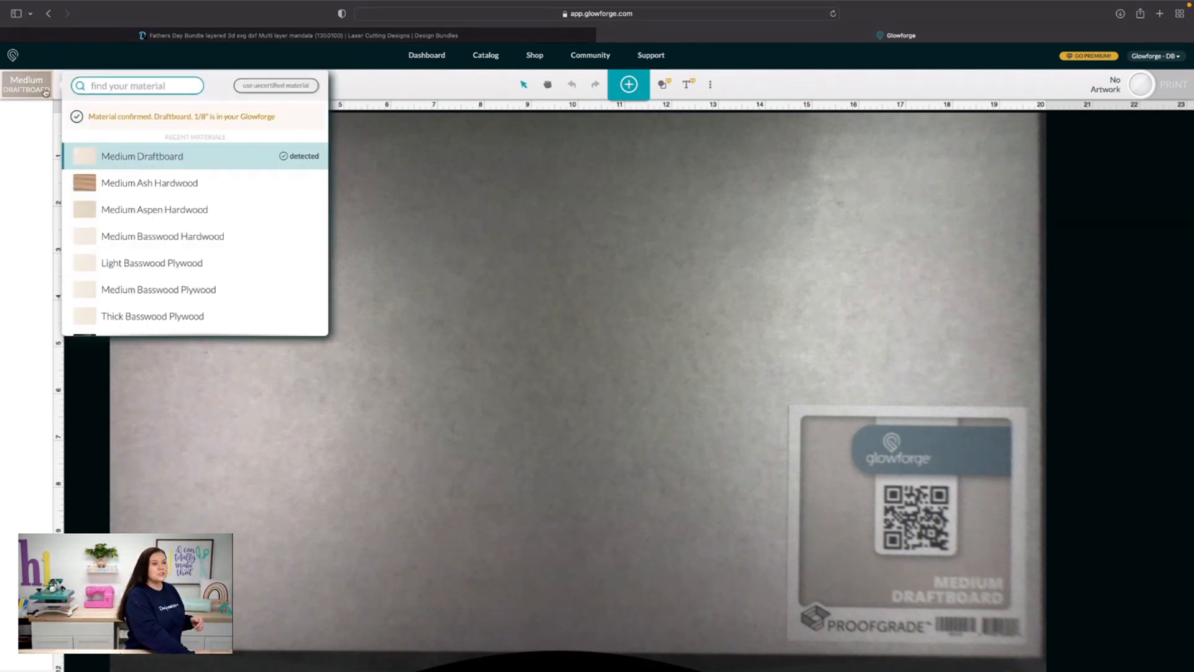
{"action": "scroll", "coordinate": [113, 223], "scroll_direction": "down", "scroll_amount": 2}
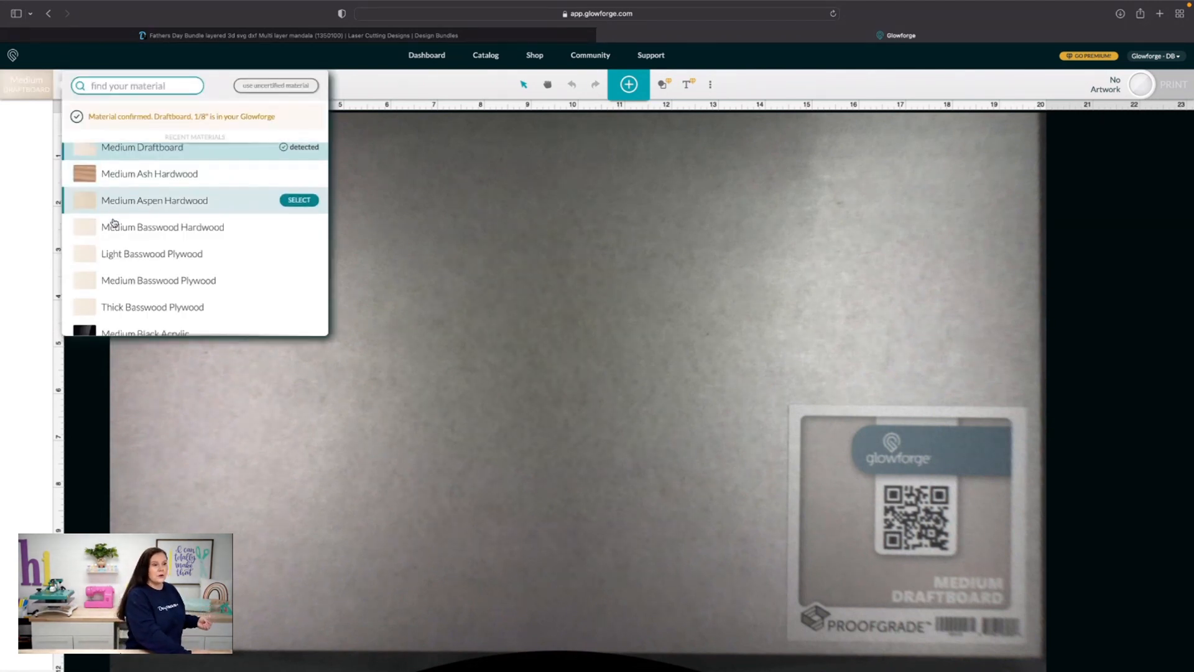
{"action": "scroll", "coordinate": [113, 222], "scroll_direction": "up", "scroll_amount": 2}
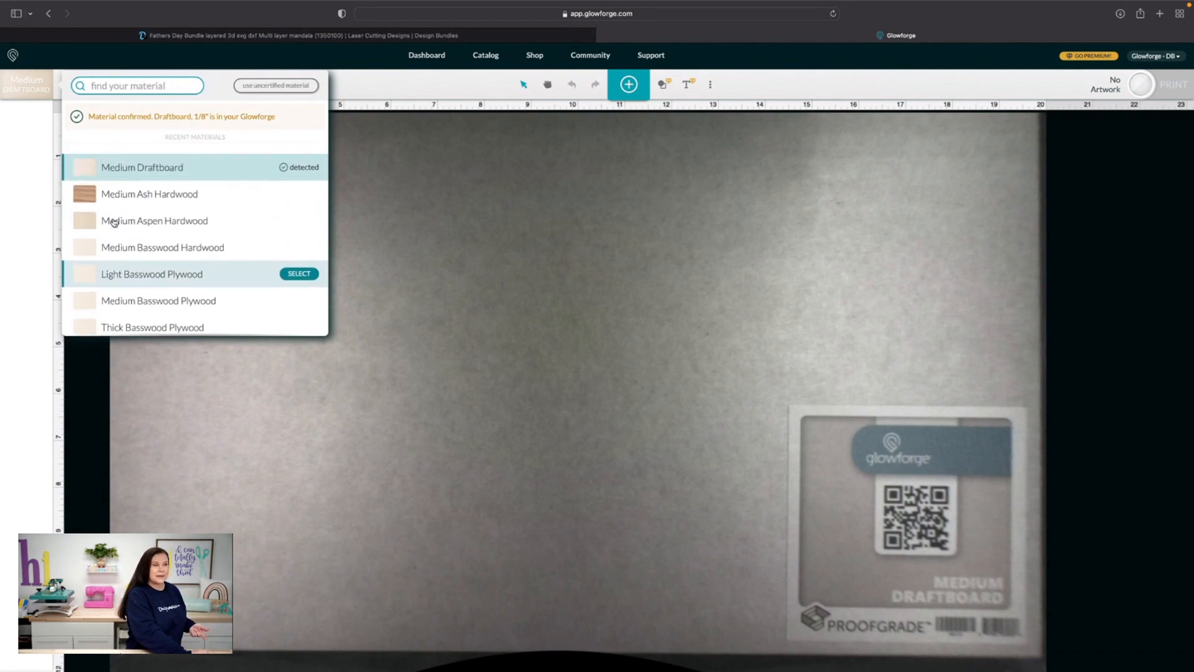
{"action": "left_click", "coordinate": [37, 84]}
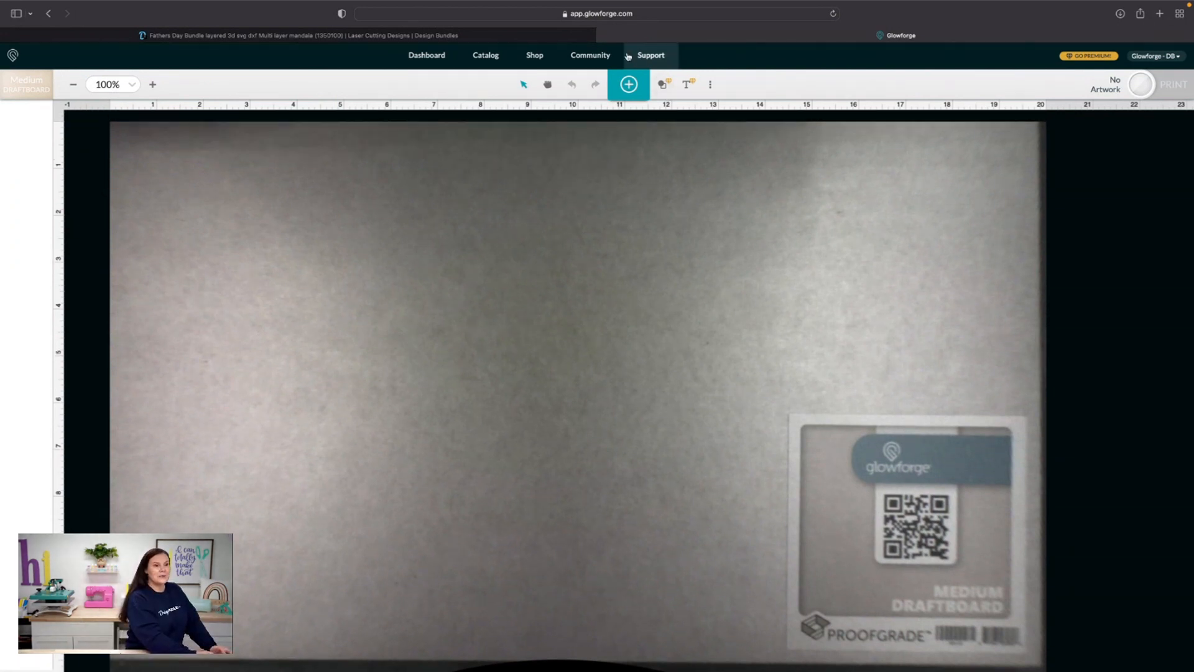
Upload the uncoloured photoframe dad SVG from the "mandala layers photoframe dad" folder as new artwork
{"action": "left_click", "coordinate": [630, 84]}
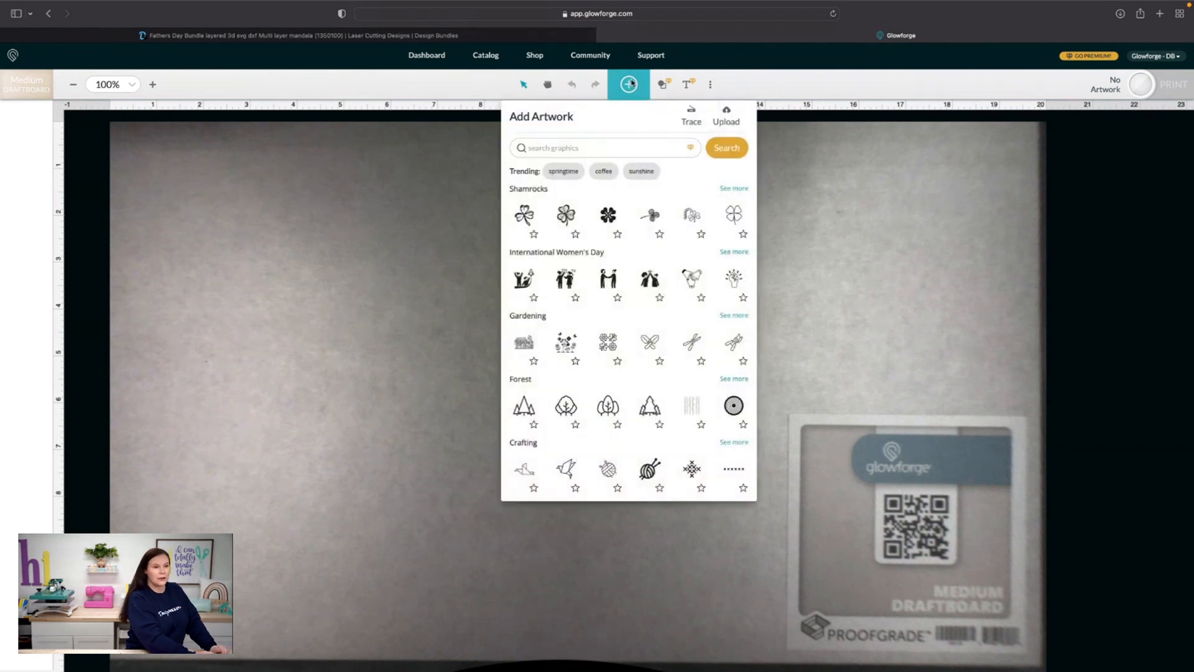
{"action": "left_click", "coordinate": [736, 123]}
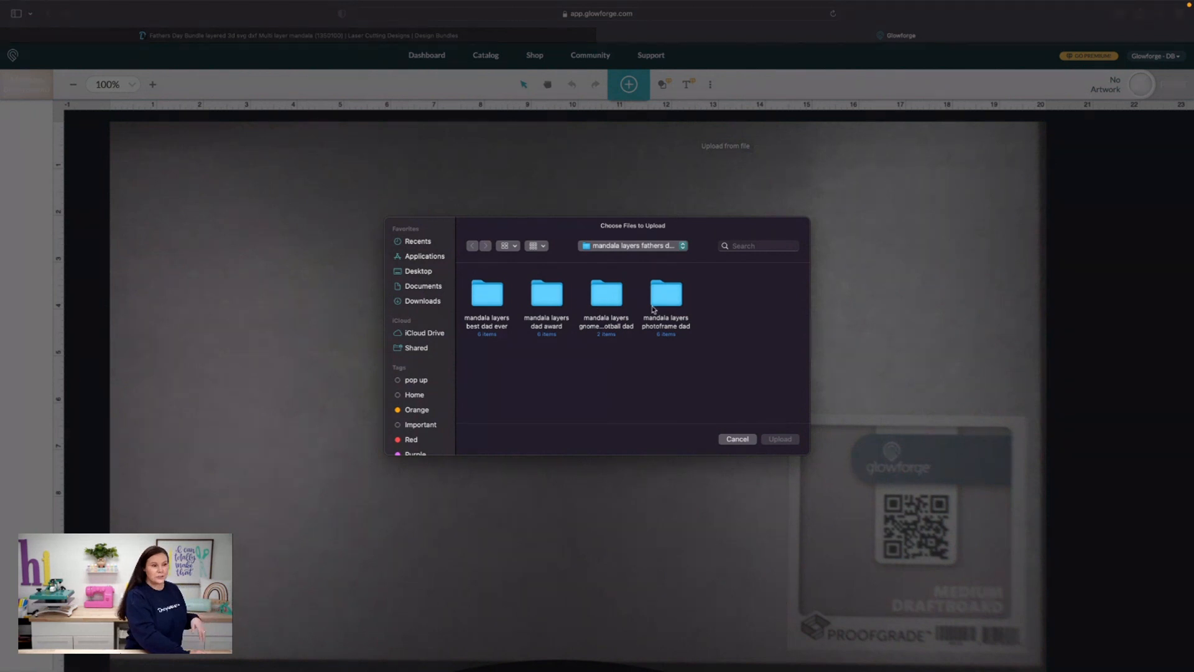
{"action": "double_click", "coordinate": [666, 296]}
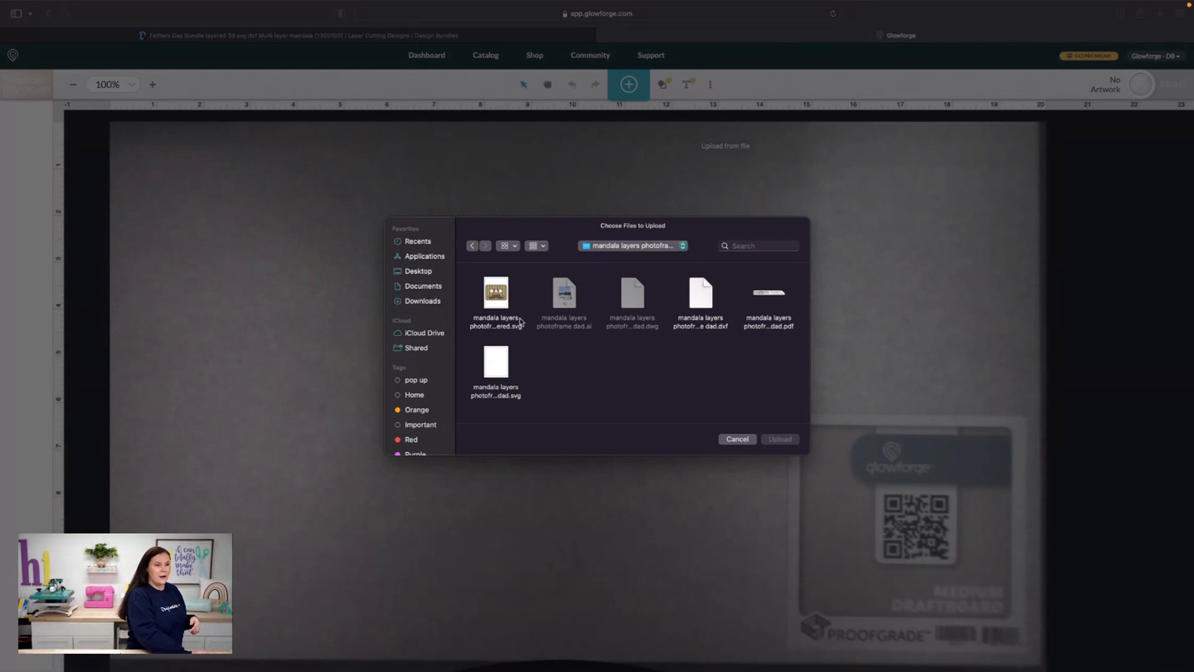
{"action": "left_click", "coordinate": [504, 366]}
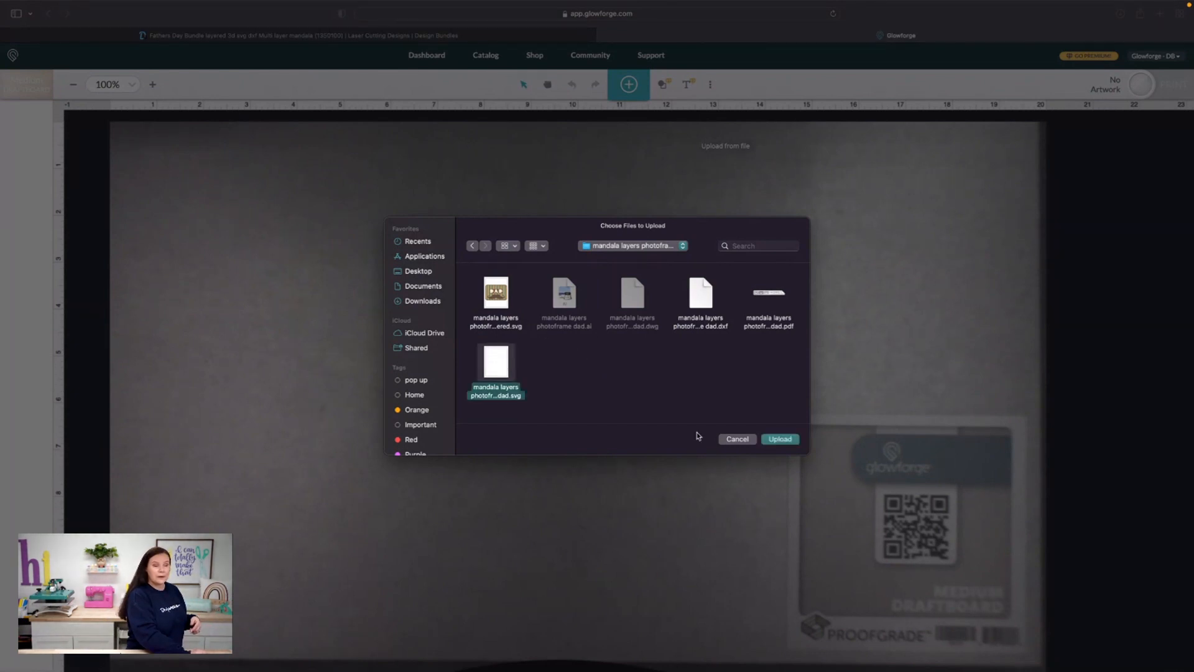
{"action": "left_click", "coordinate": [784, 440]}
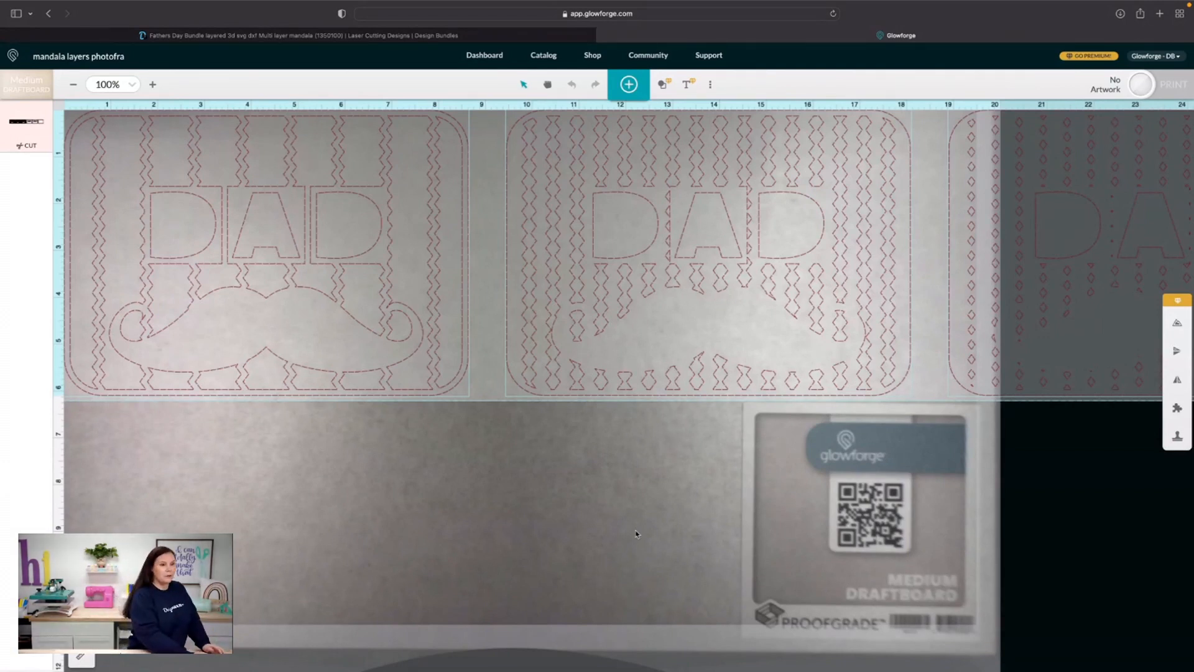
Scale the whole uploaded artwork proportionally to a height of 5 in and deselect it
{"action": "left_click", "coordinate": [79, 657]}
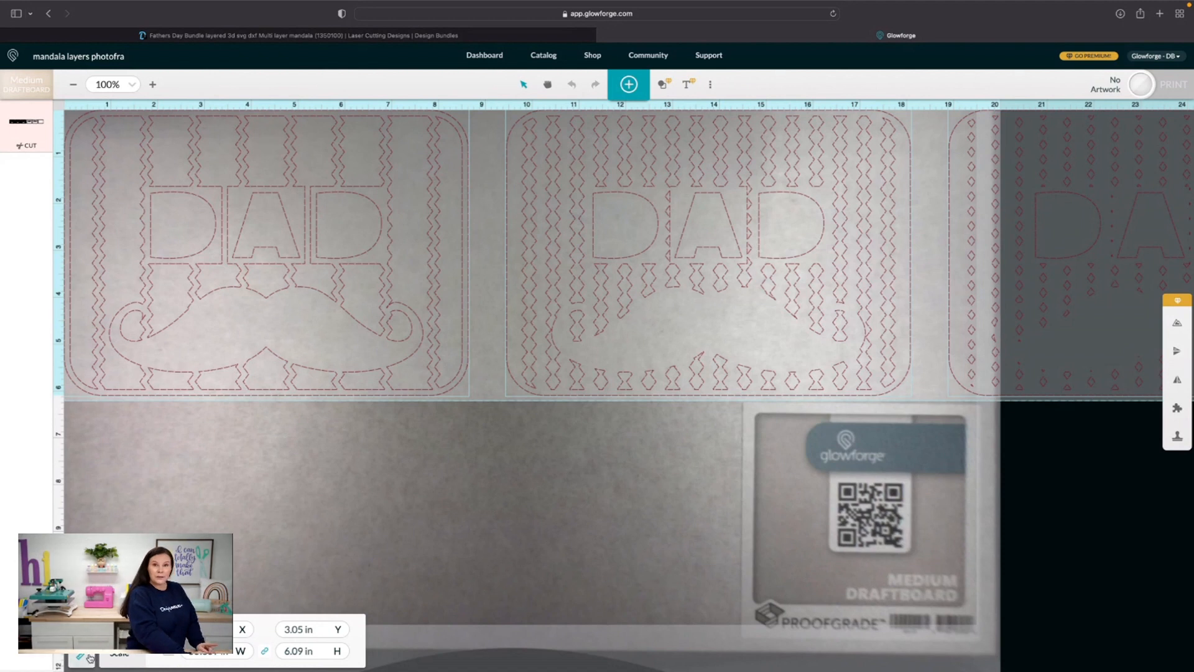
{"action": "double_click", "coordinate": [287, 651]}
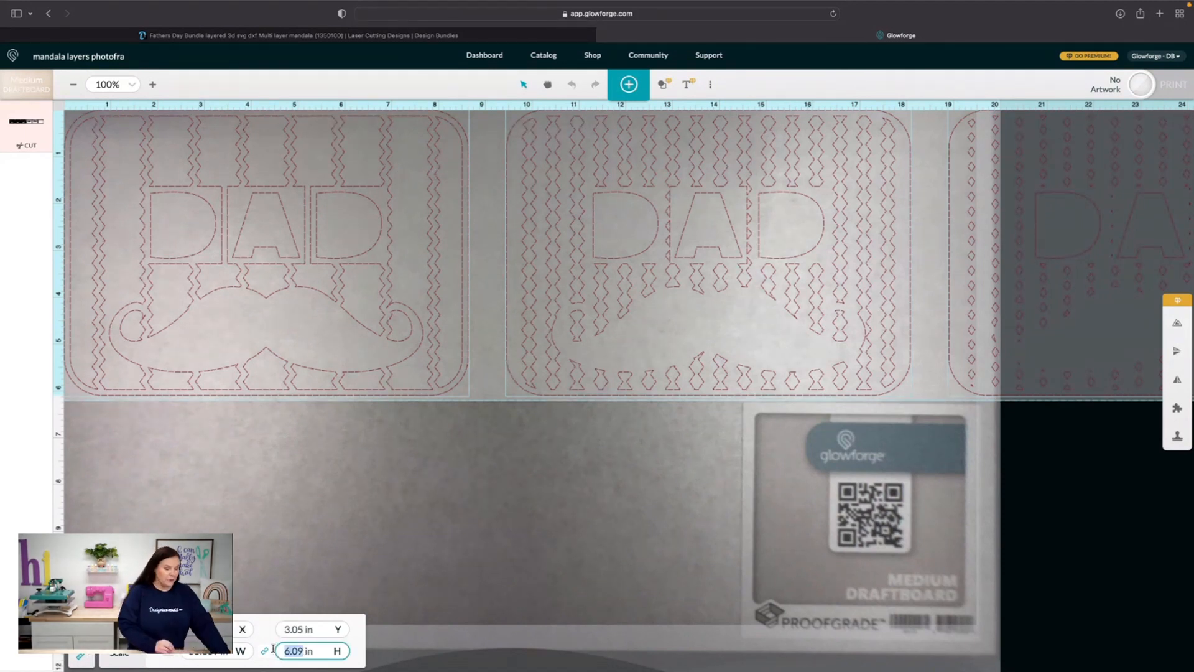
{"action": "type", "text": "5"}
{"action": "key", "text": "Return"}
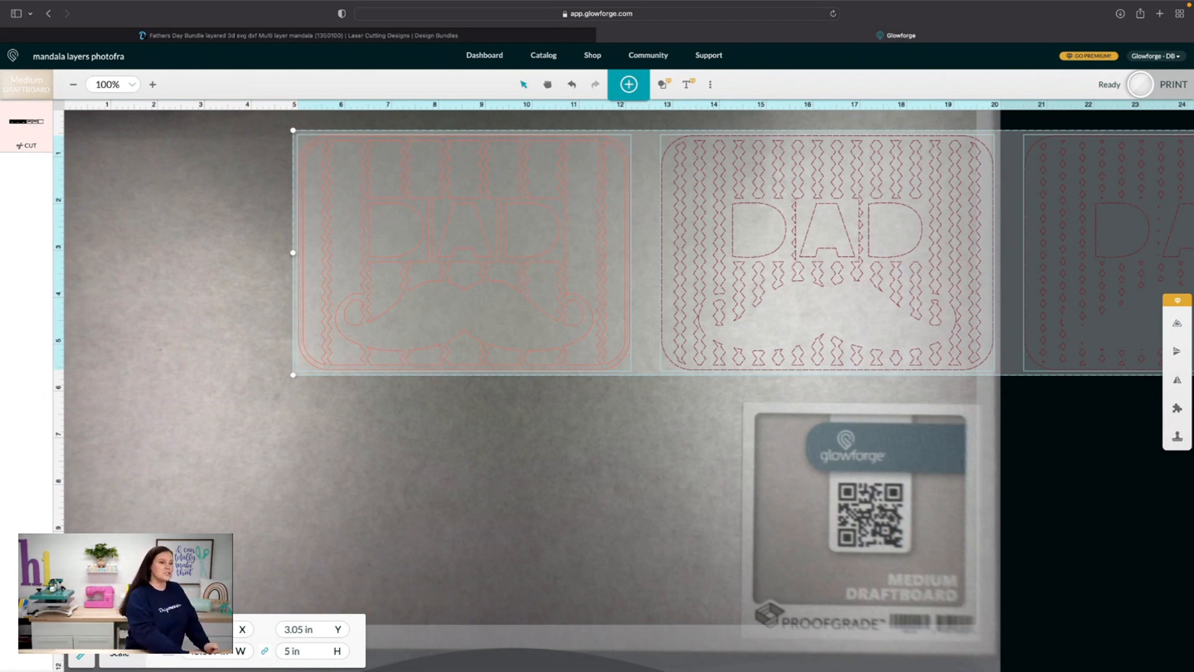
{"action": "left_click", "coordinate": [438, 520]}
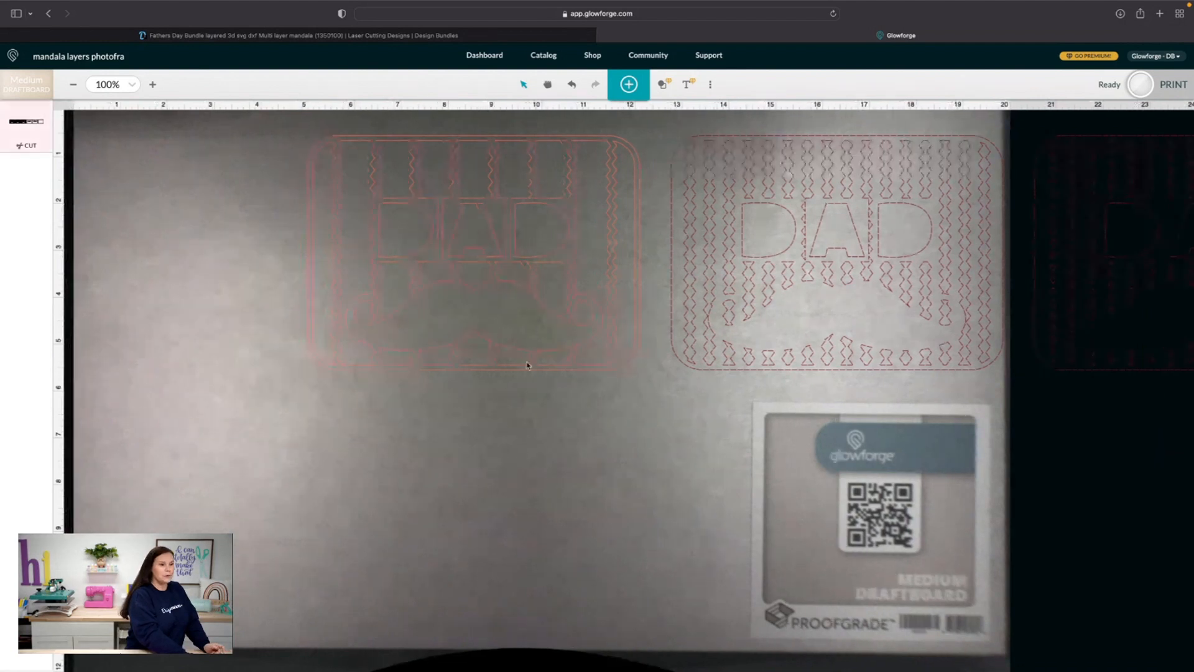
Place the moustache frame layer in the upper-left corner of the draftboard and the second DAD layer directly below it
{"action": "left_click", "coordinate": [529, 292]}
{"action": "left_click_drag", "start_coordinate": [529, 293], "coordinate": [302, 277]}
{"action": "left_click_drag", "start_coordinate": [902, 286], "coordinate": [311, 514]}
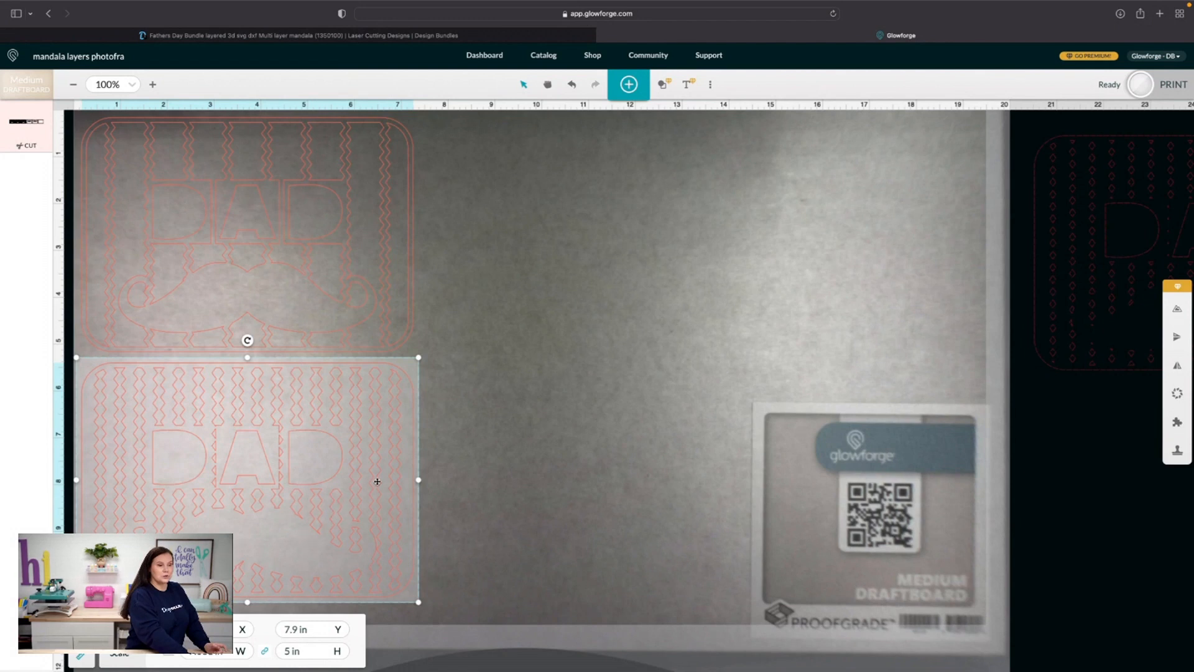
{"action": "left_click_drag", "start_coordinate": [376, 483], "coordinate": [356, 486]}
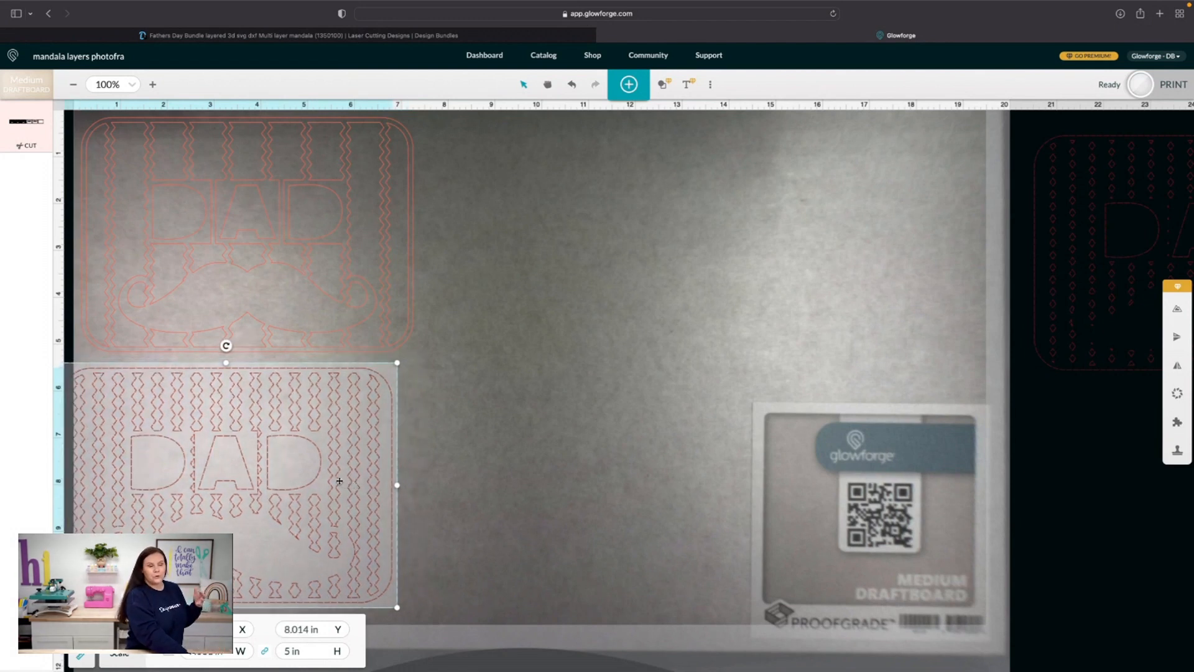
{"action": "mouse_move", "coordinate": [339, 481]}
{"action": "left_mouse_down"}
{"action": "mouse_move", "coordinate": [329, 477]}
{"action": "mouse_move", "coordinate": [348, 475]}
{"action": "left_mouse_up"}
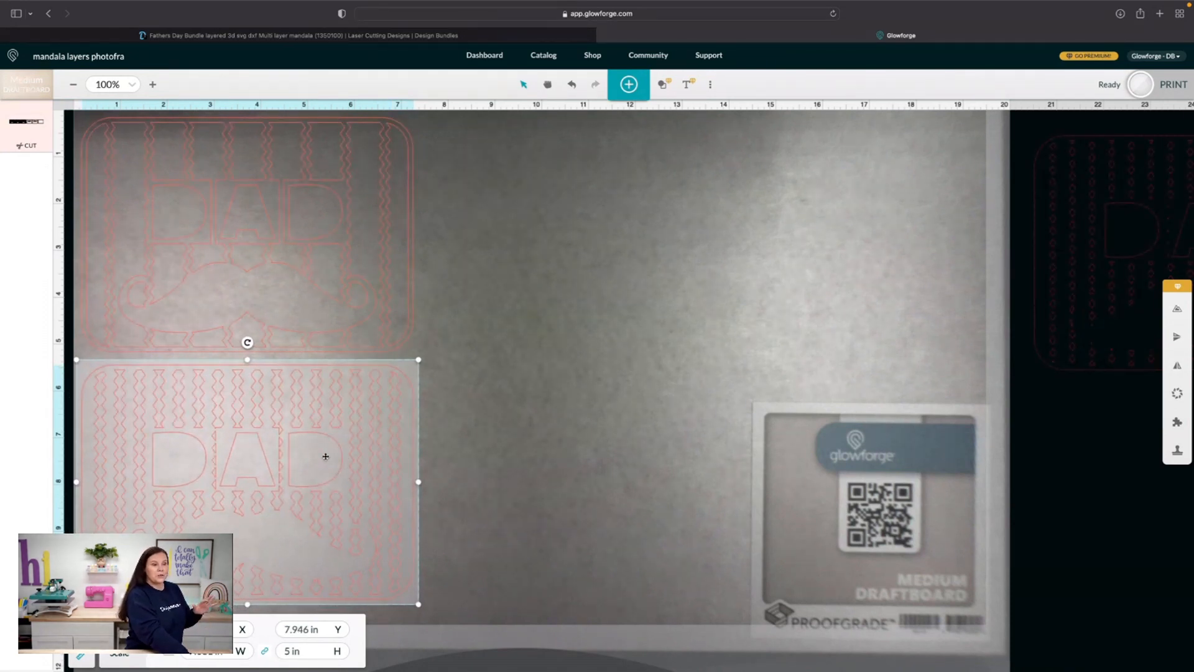
Place the third DAD layer right of the moustache layer and the plain DAD layer directly beneath the third one
{"action": "left_click_drag", "start_coordinate": [1091, 286], "coordinate": [524, 256]}
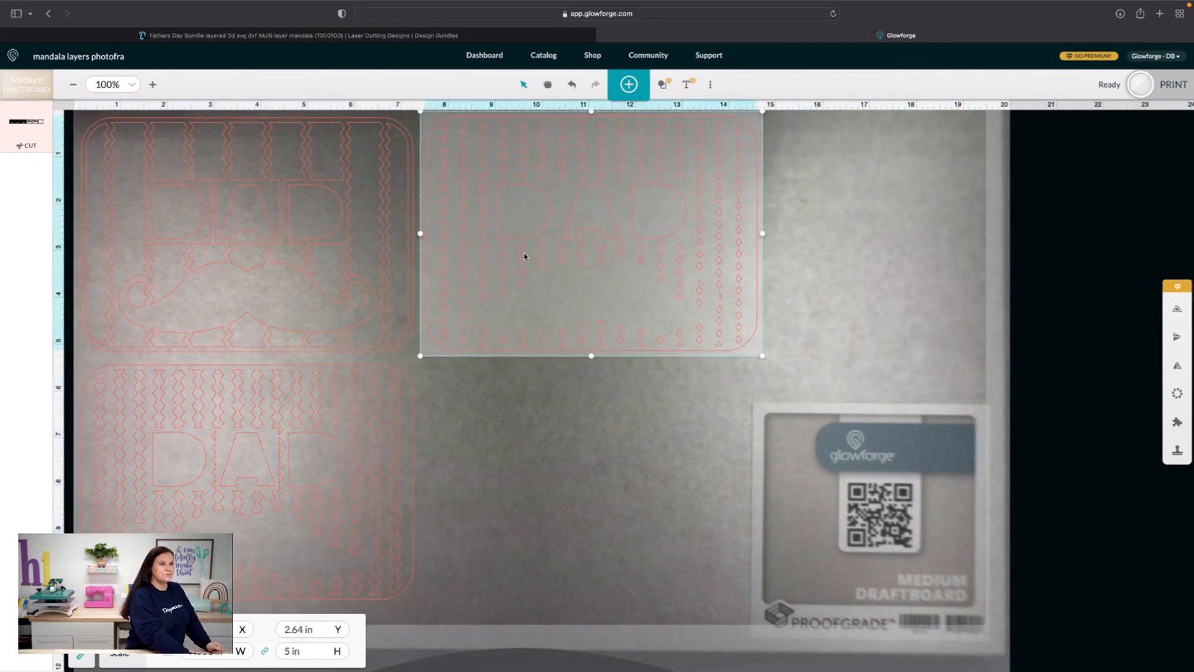
{"action": "scroll", "coordinate": [1077, 344], "scroll_direction": "right", "scroll_amount": 10}
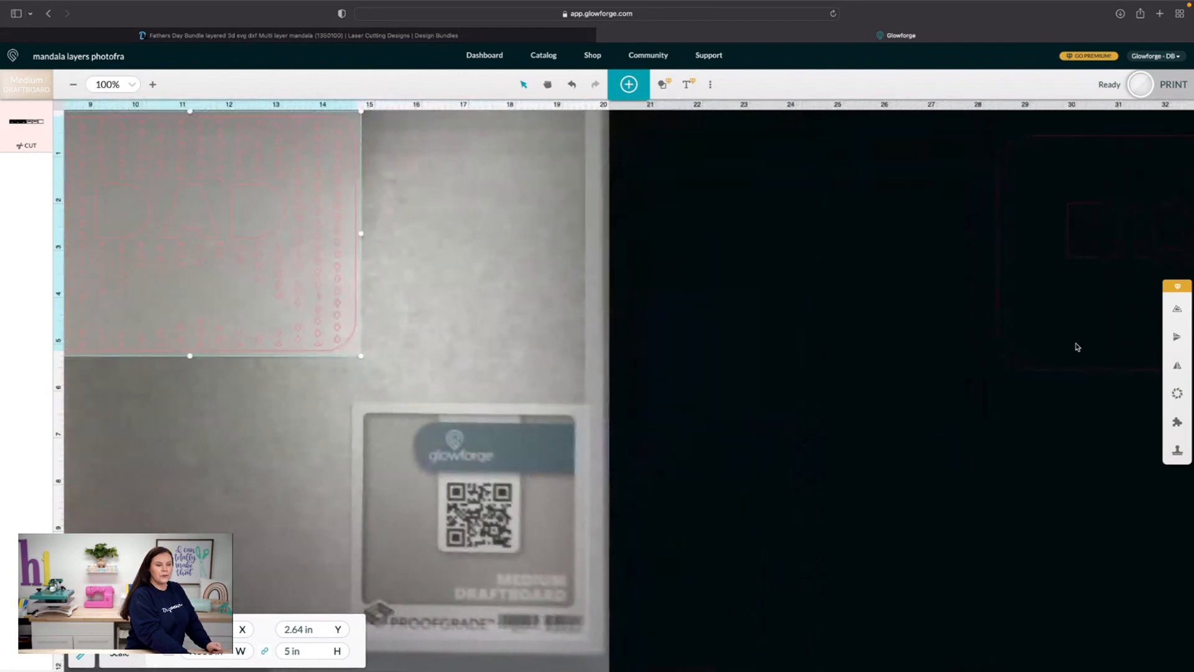
{"action": "scroll", "coordinate": [1078, 346], "scroll_direction": "right", "scroll_amount": 2}
{"action": "left_click_drag", "start_coordinate": [1109, 309], "coordinate": [350, 512]}
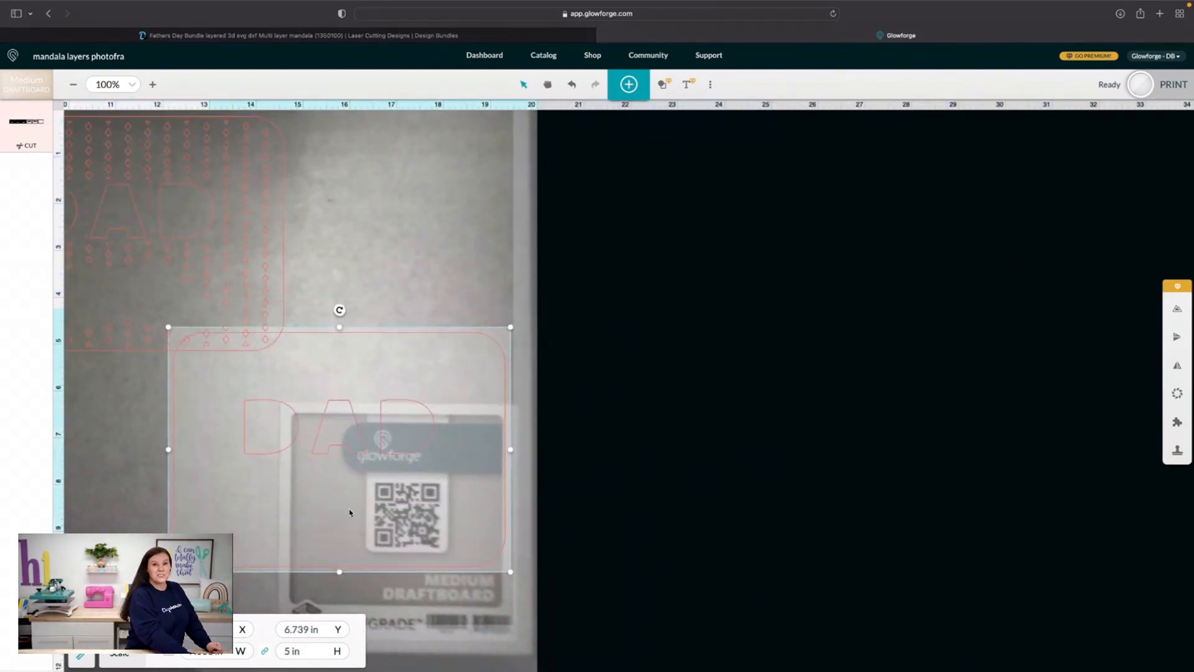
{"action": "scroll", "coordinate": [350, 512], "scroll_direction": "left", "scroll_amount": 11}
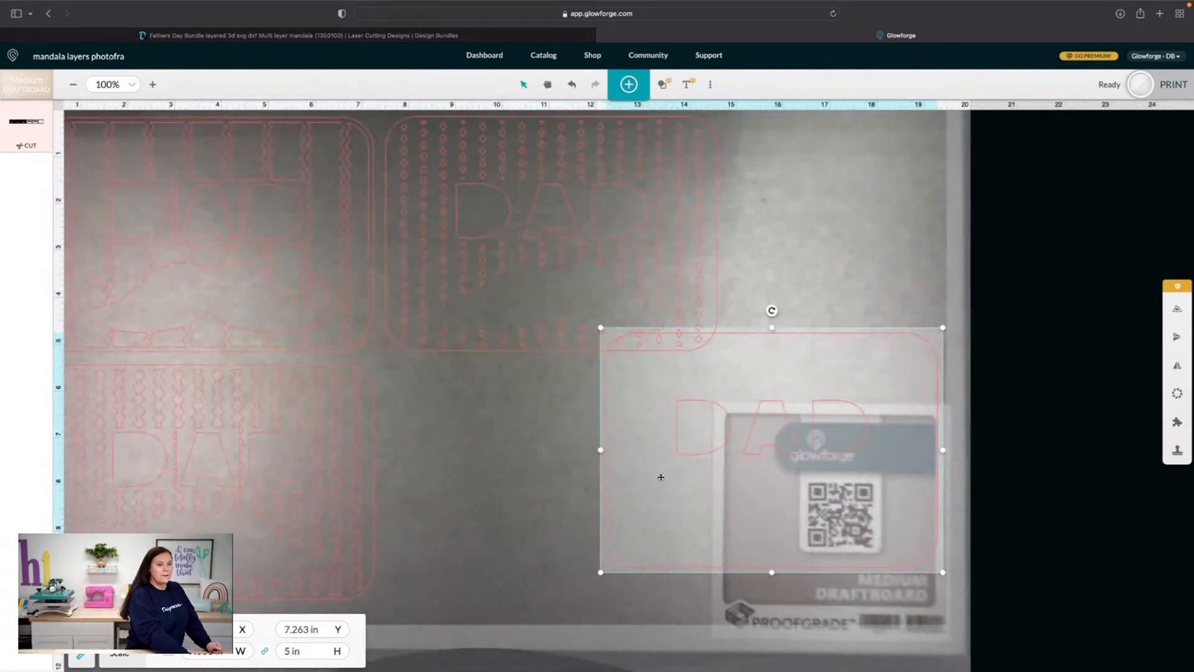
{"action": "left_click_drag", "start_coordinate": [660, 477], "coordinate": [439, 510]}
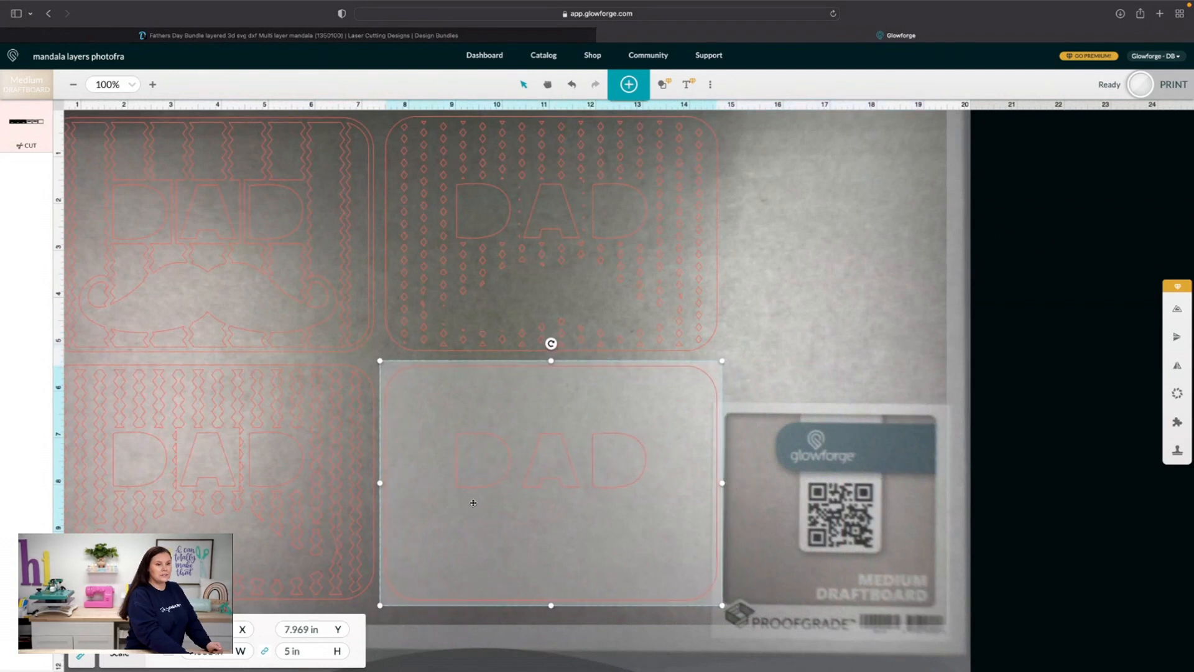
{"action": "scroll", "coordinate": [474, 503], "scroll_direction": "left", "scroll_amount": 1}
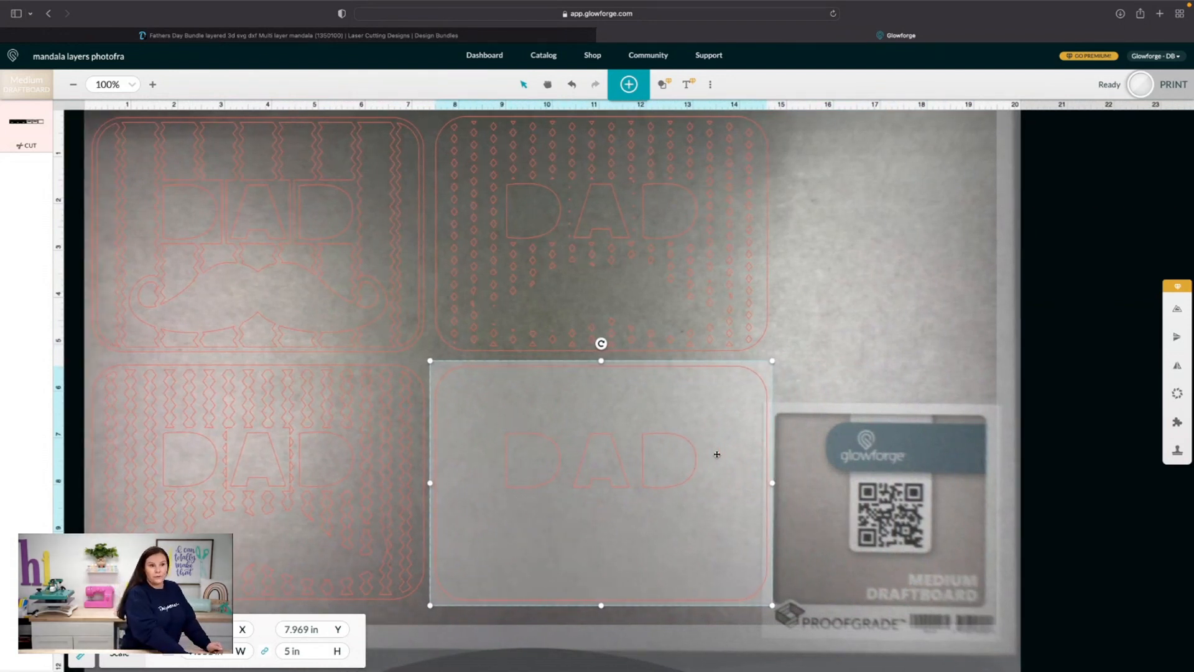
Select the two remaining backing layers together and move them close to the draftboard's right edge, keeping them off the material
{"action": "scroll", "coordinate": [923, 379], "scroll_direction": "right", "scroll_amount": 15}
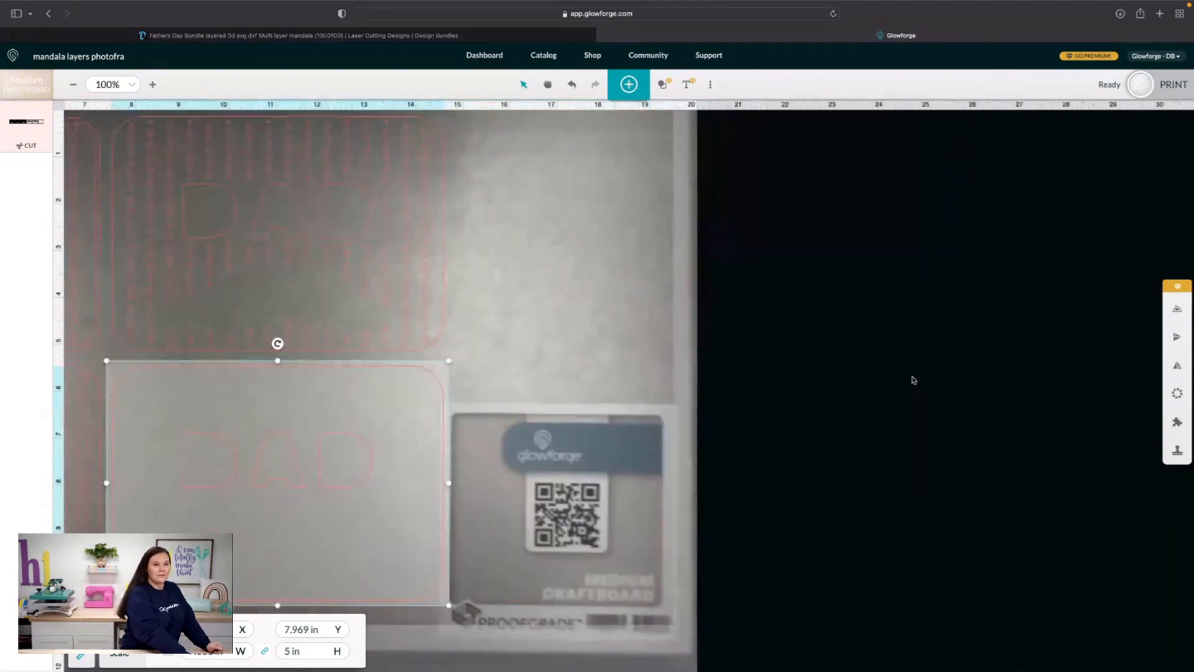
{"action": "scroll", "coordinate": [912, 380], "scroll_direction": "right", "scroll_amount": 2}
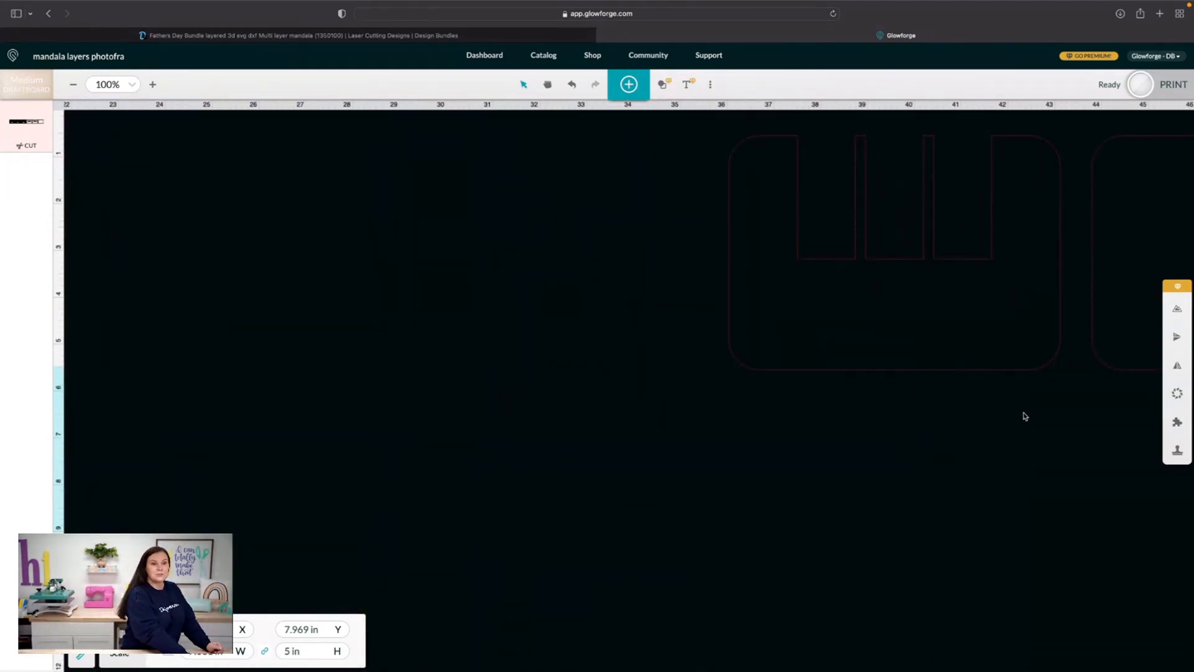
{"action": "left_click_drag", "start_coordinate": [1131, 428], "coordinate": [949, 288]}
{"action": "left_click_drag", "start_coordinate": [1024, 272], "coordinate": [370, 282]}
{"action": "scroll", "coordinate": [370, 282], "scroll_direction": "left", "scroll_amount": 6}
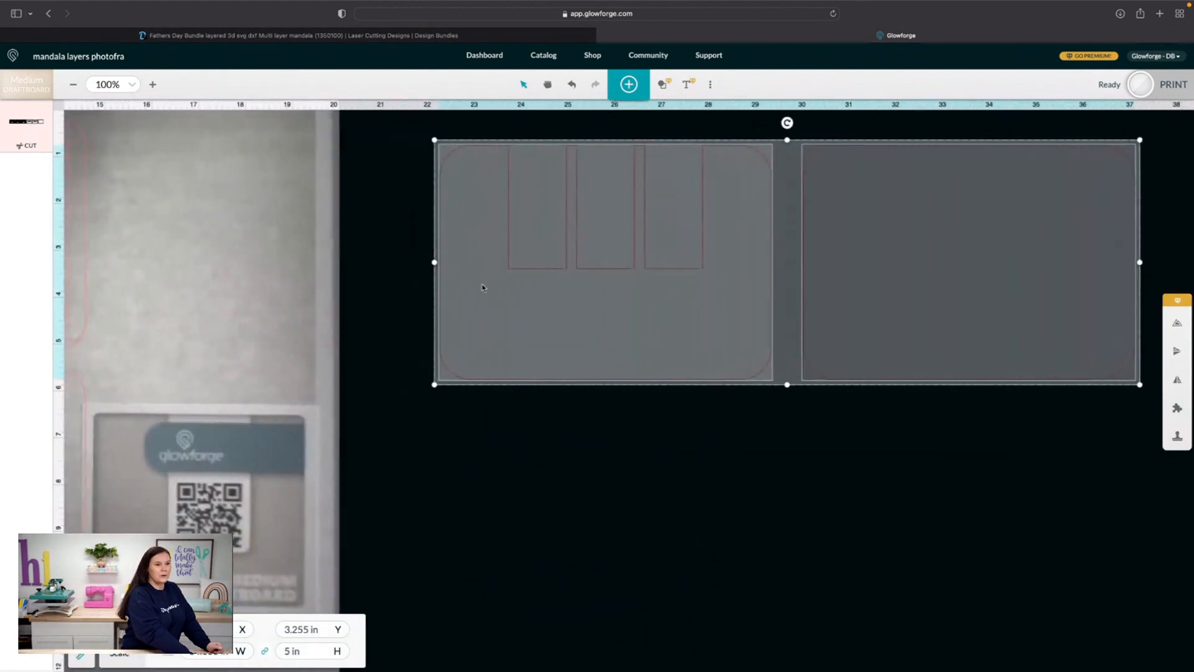
{"action": "left_click_drag", "start_coordinate": [585, 282], "coordinate": [522, 274]}
{"action": "scroll", "coordinate": [507, 330], "scroll_direction": "left", "scroll_amount": 10}
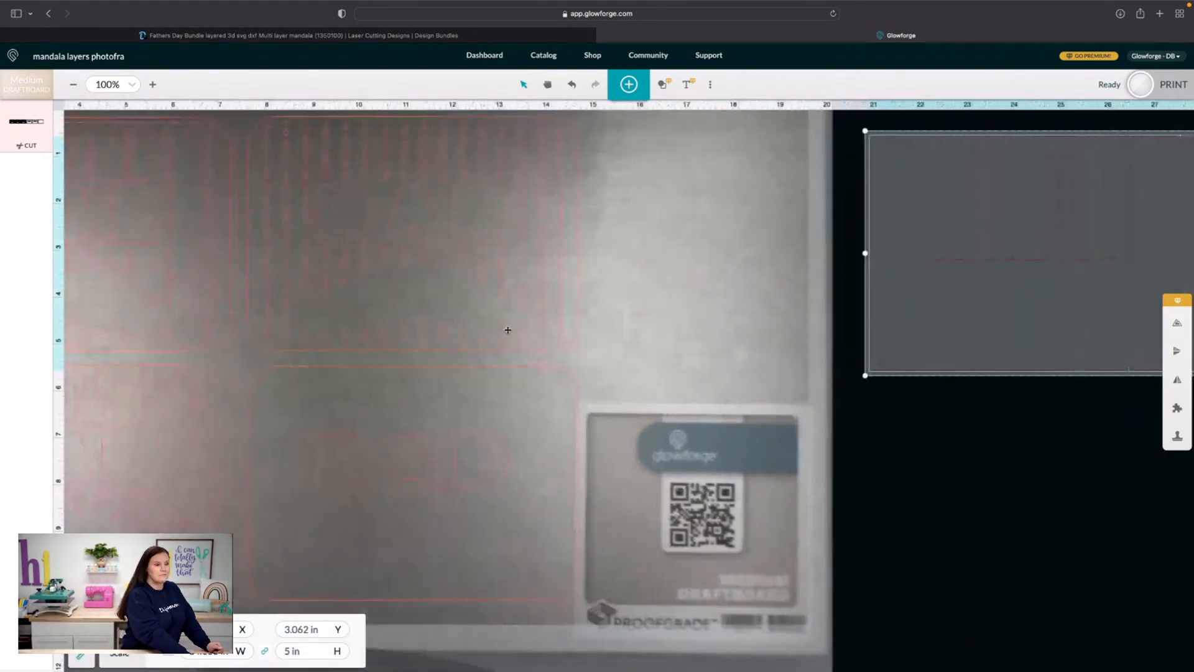
{"action": "scroll", "coordinate": [657, 375], "scroll_direction": "left", "scroll_amount": 1}
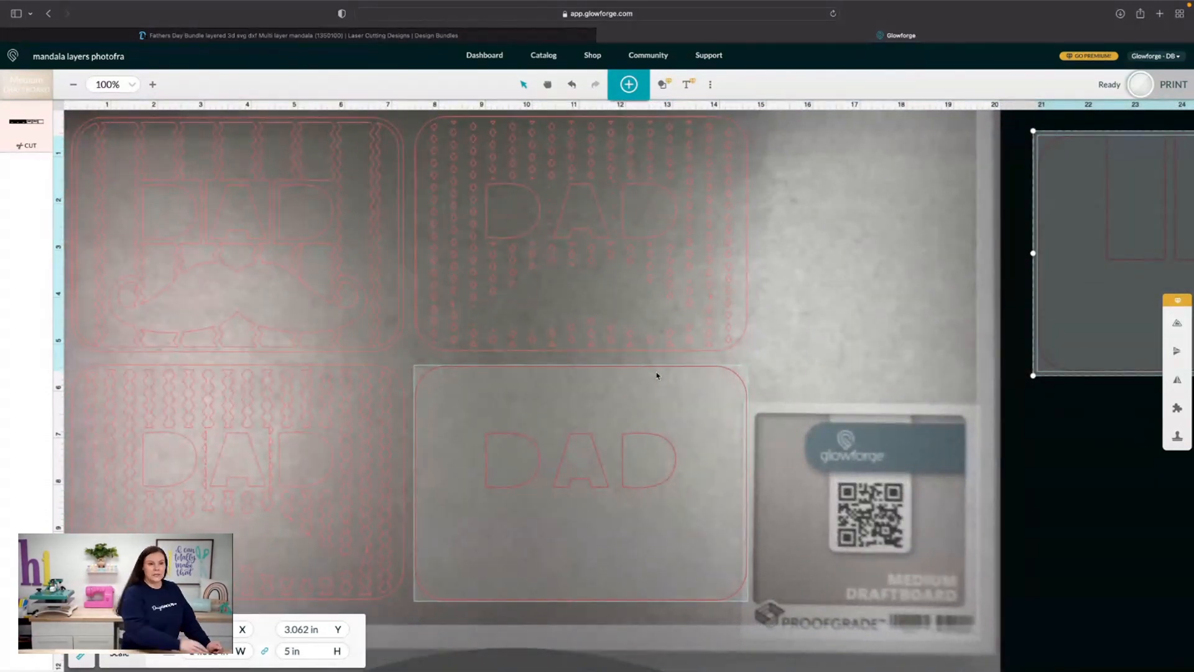
Start preparing a print of the four arranged DAD layers and check the artwork's Proofgrade Cut setting
{"action": "left_click", "coordinate": [1142, 92]}
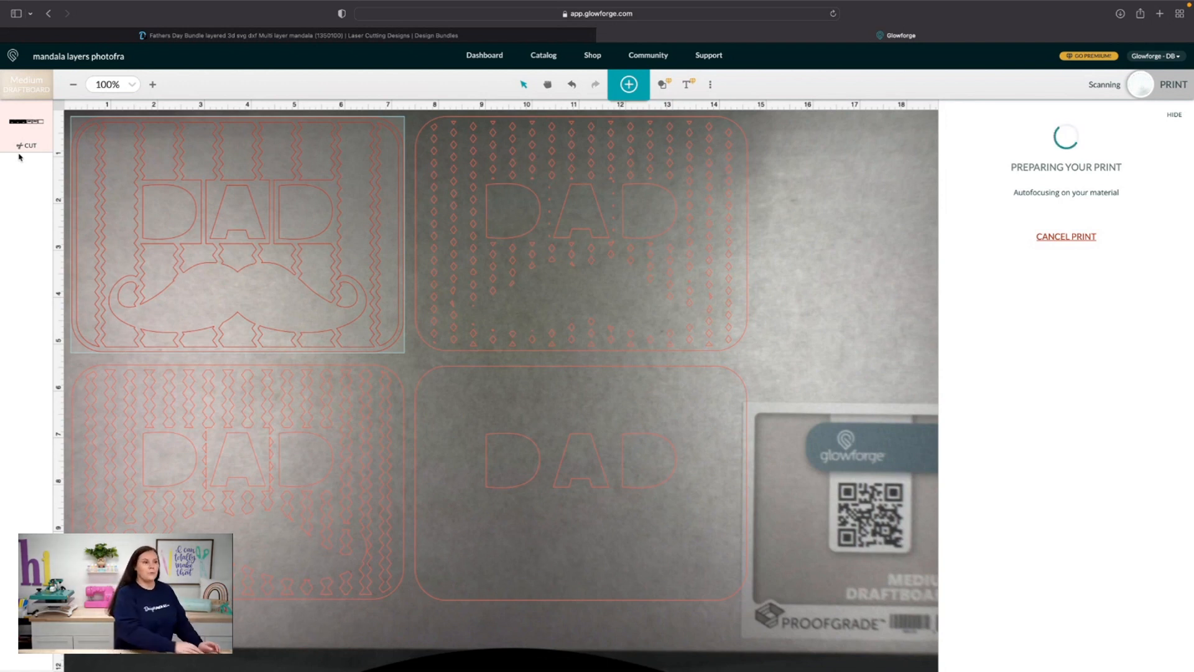
{"action": "left_click", "coordinate": [26, 147]}
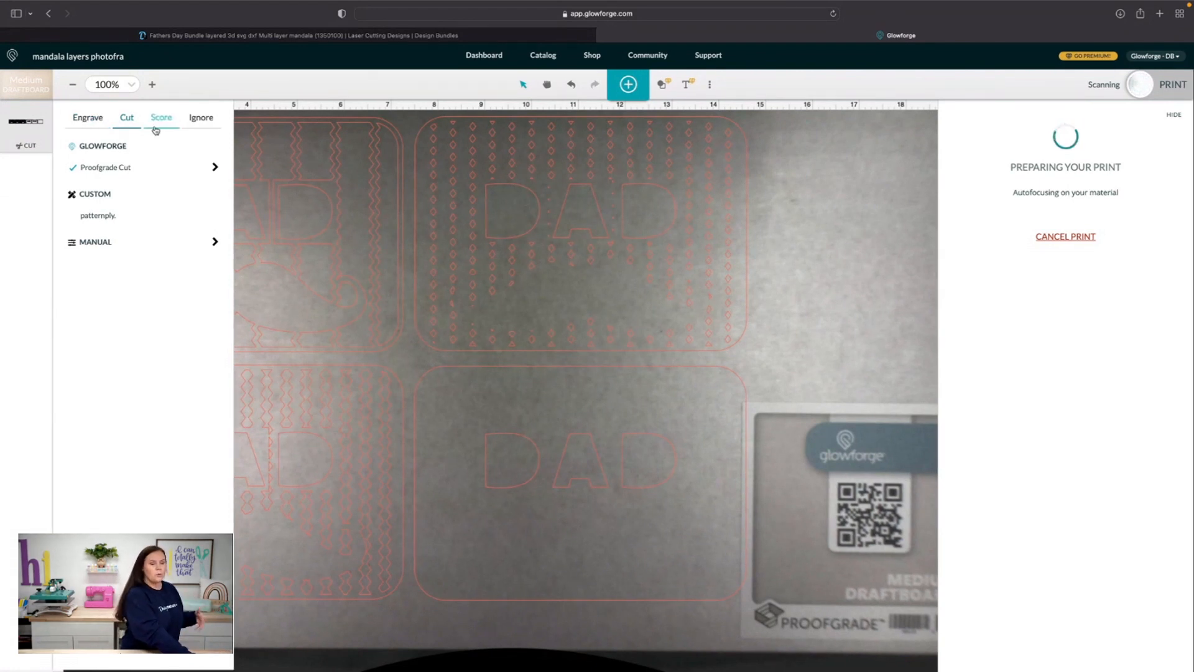
{"action": "left_click", "coordinate": [23, 133]}
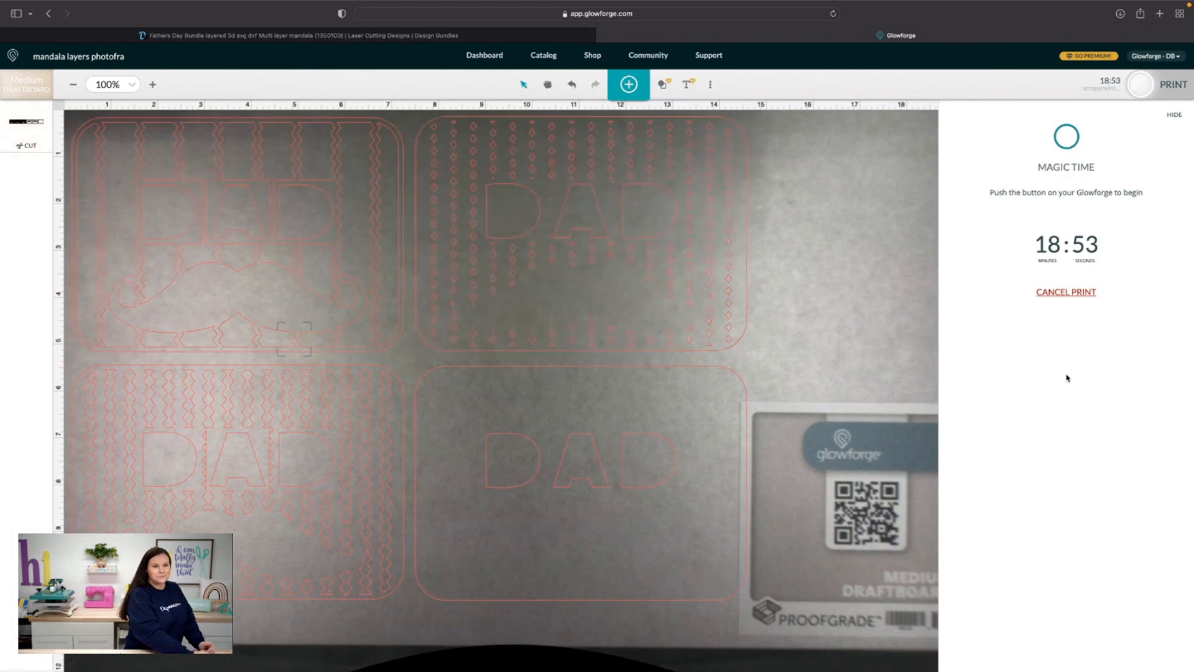
Cancel the prepared print and hide the print preparation pane
{"action": "left_click", "coordinate": [1063, 291]}
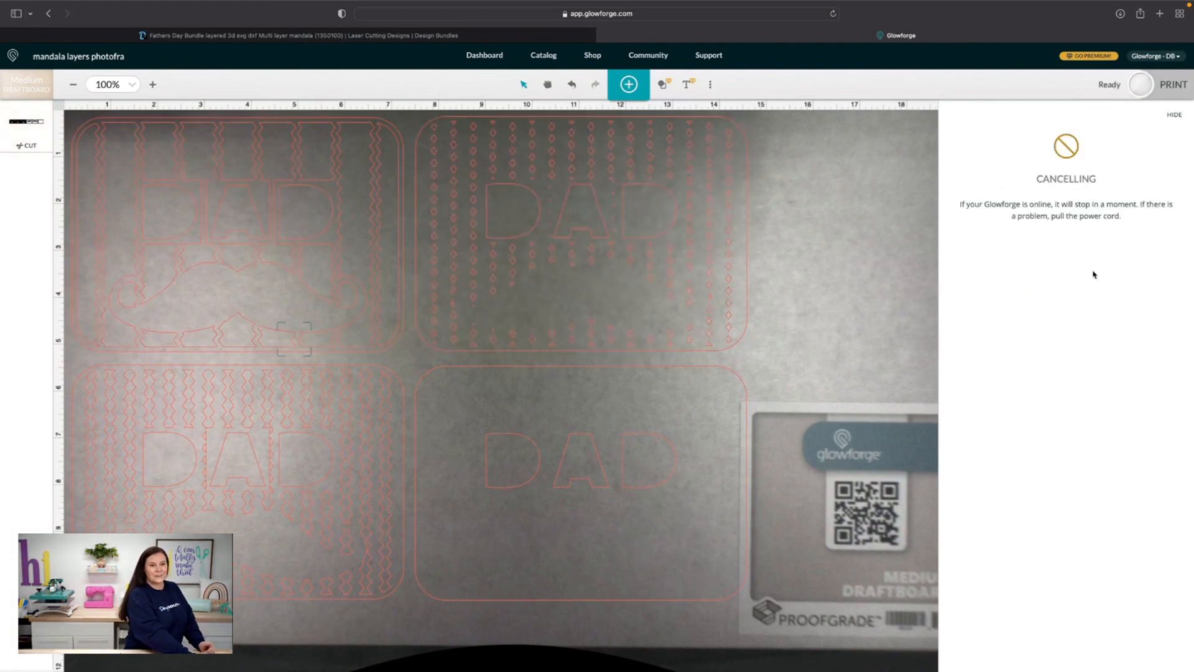
{"action": "left_click", "coordinate": [1175, 115]}
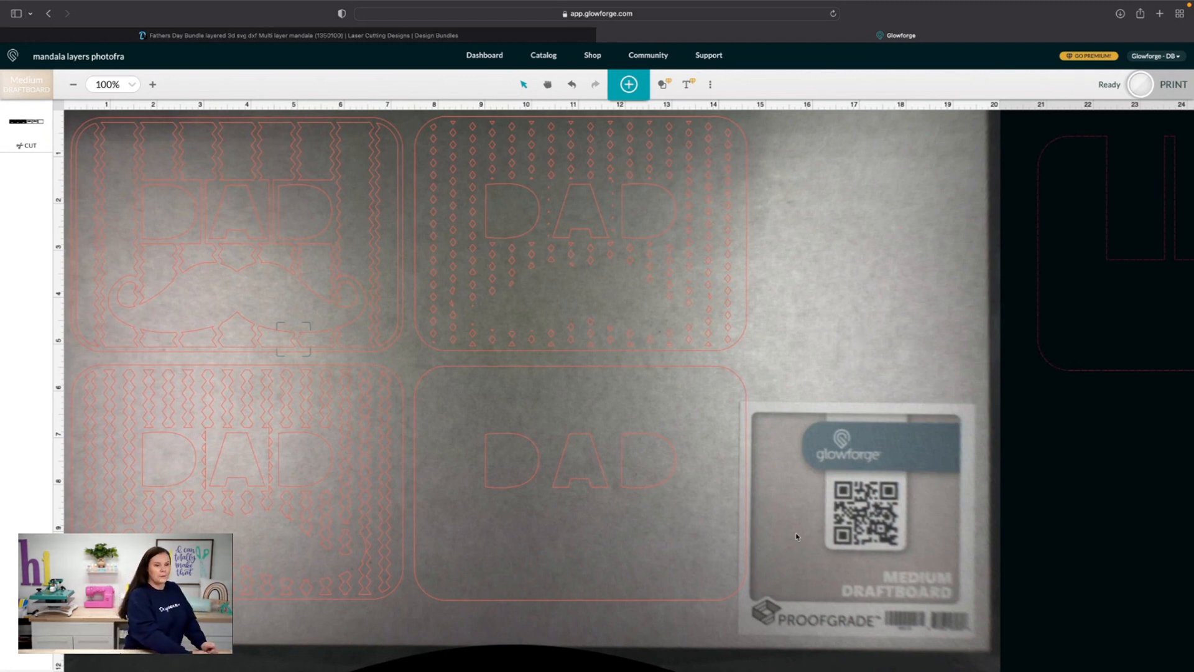
Select all four DAD layers on the draftboard and delete them
{"action": "left_click_drag", "start_coordinate": [795, 607], "coordinate": [250, 197]}
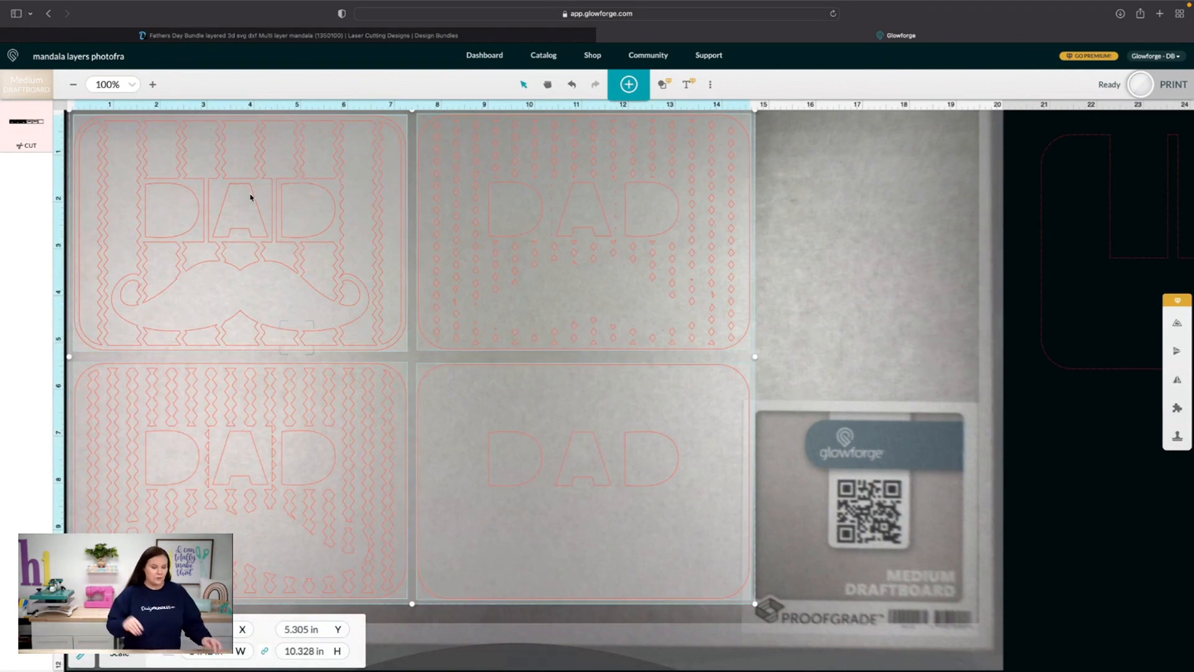
{"action": "key", "text": "Delete"}
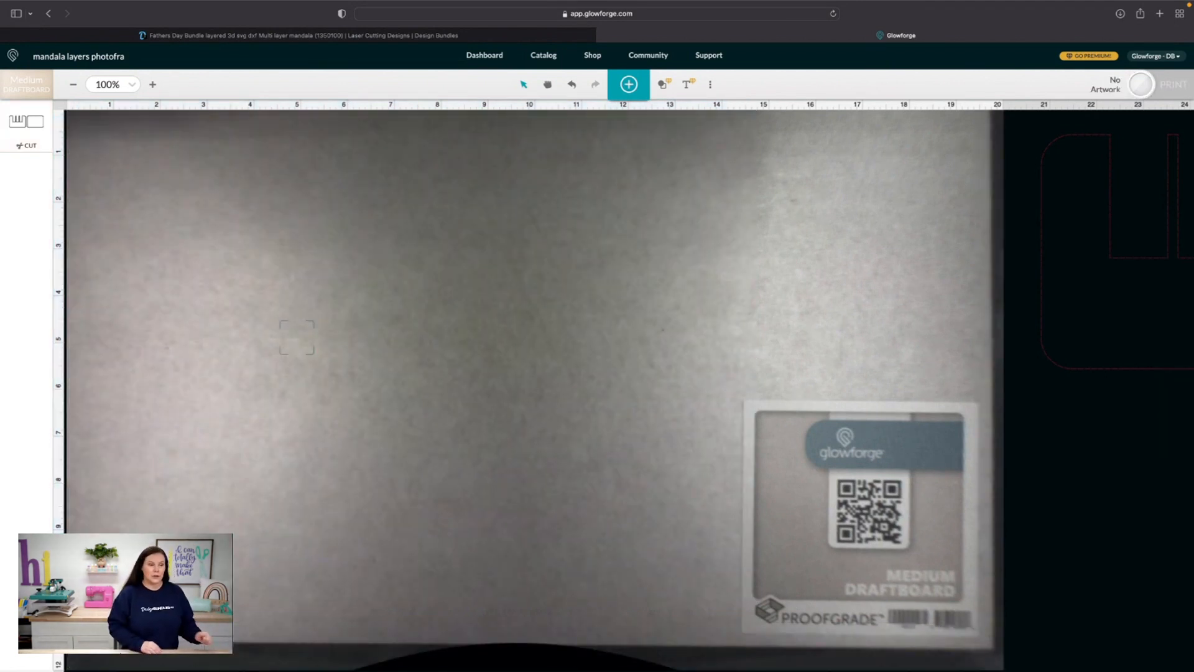
Select the two backing layers lying off the material and move them together onto the draftboard
{"action": "scroll", "coordinate": [676, 371], "scroll_direction": "right", "scroll_amount": 5}
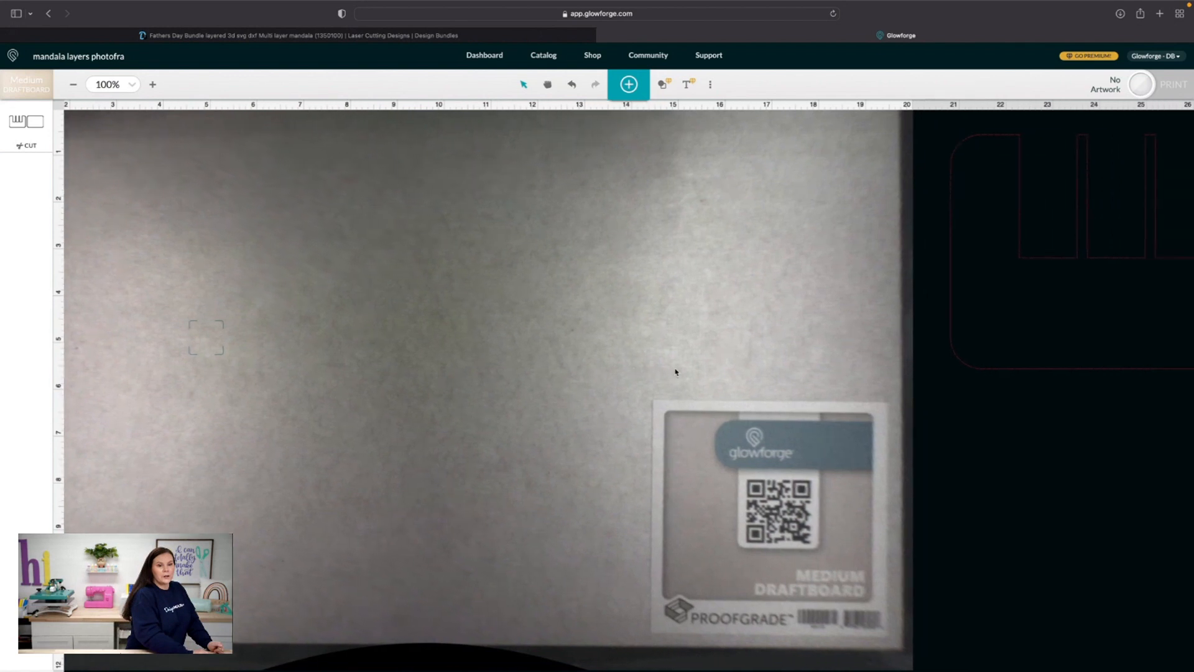
{"action": "scroll", "coordinate": [676, 371], "scroll_direction": "right", "scroll_amount": 3}
{"action": "left_click_drag", "start_coordinate": [1133, 417], "coordinate": [970, 351]}
{"action": "left_click_drag", "start_coordinate": [1050, 287], "coordinate": [317, 339]}
{"action": "scroll", "coordinate": [418, 442], "scroll_direction": "left", "scroll_amount": 6}
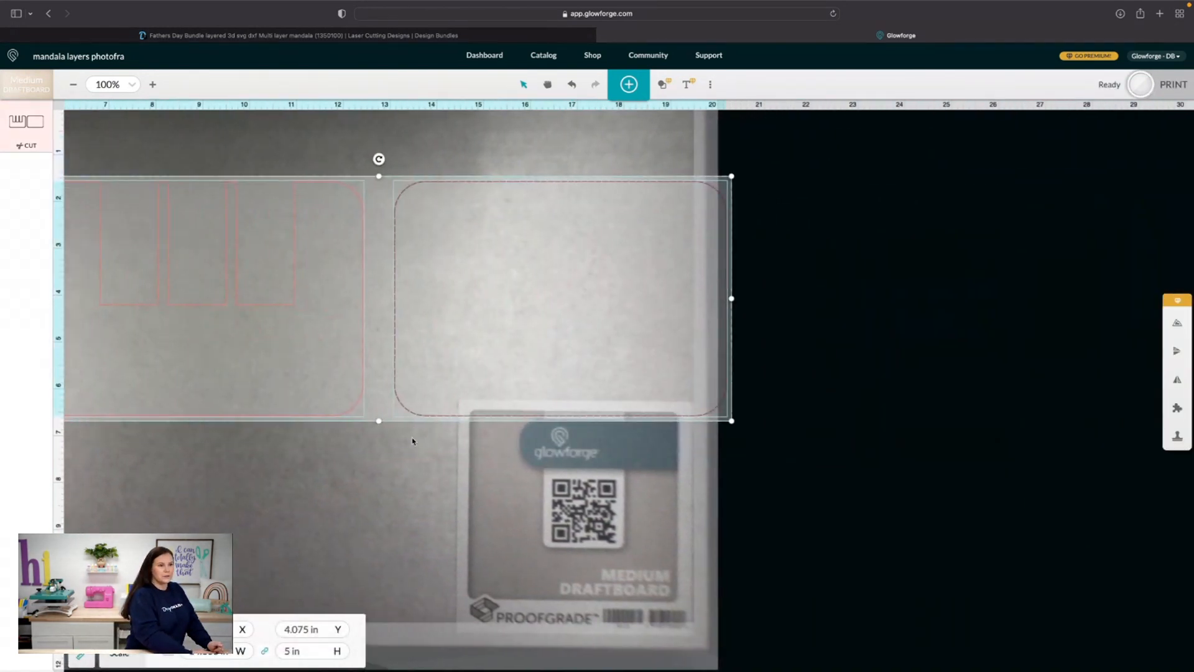
Place the notched backing layer in the draftboard's upper-left corner and the plain backing layer directly below it
{"action": "scroll", "coordinate": [436, 445], "scroll_direction": "left", "scroll_amount": 3}
{"action": "left_click_drag", "start_coordinate": [608, 368], "coordinate": [382, 301]}
{"action": "left_click_drag", "start_coordinate": [902, 375], "coordinate": [311, 552]}
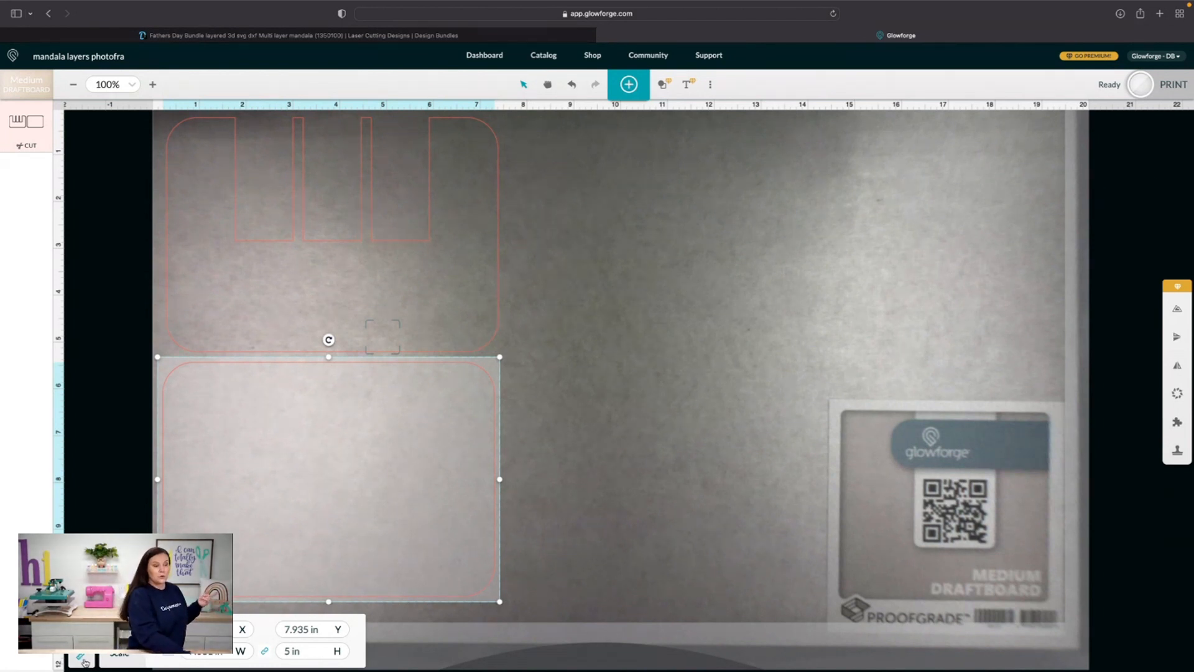
{"action": "left_click", "coordinate": [195, 662]}
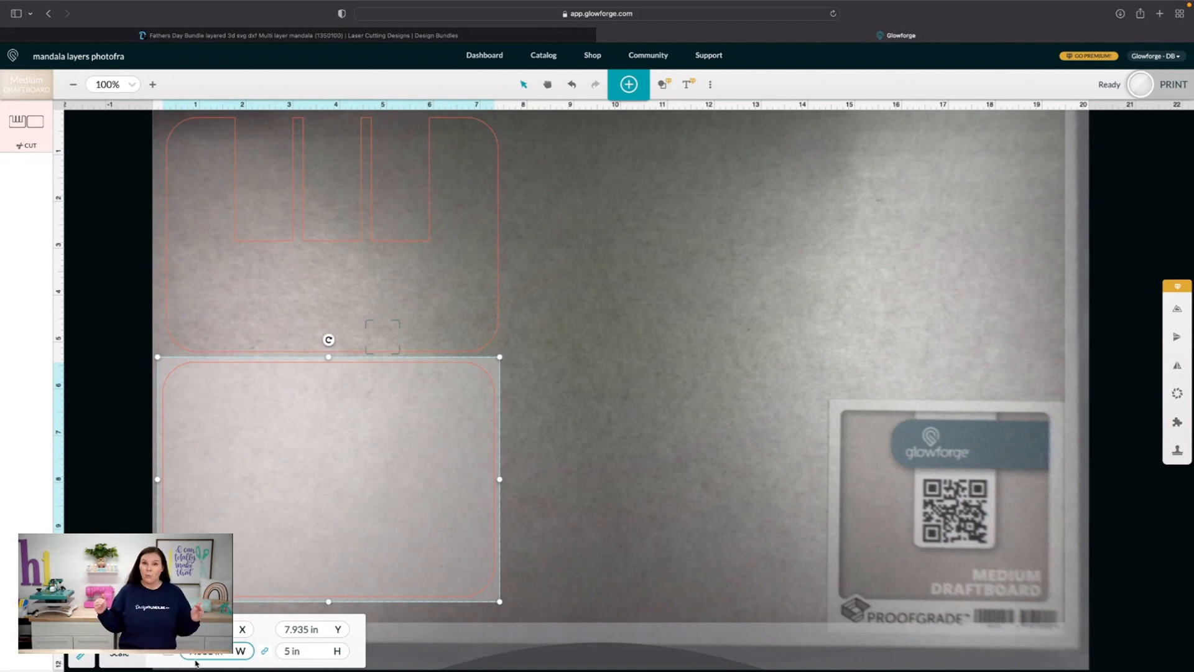